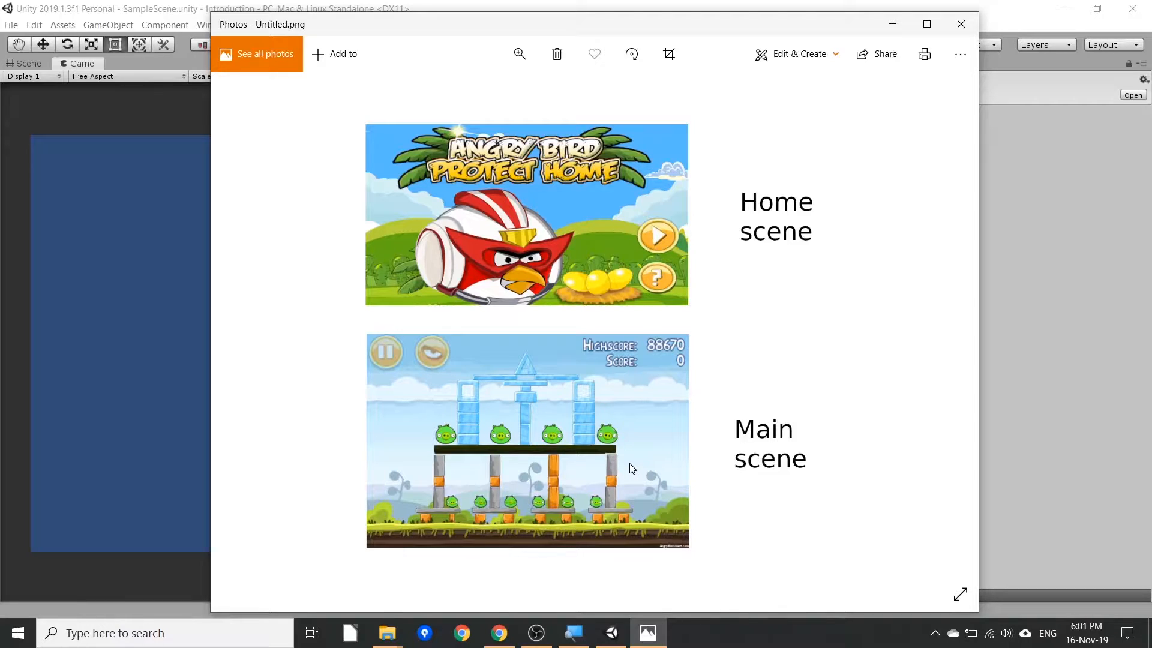
Create a scene named Home Scene in the Scenes folder and open it.
click(892, 24)
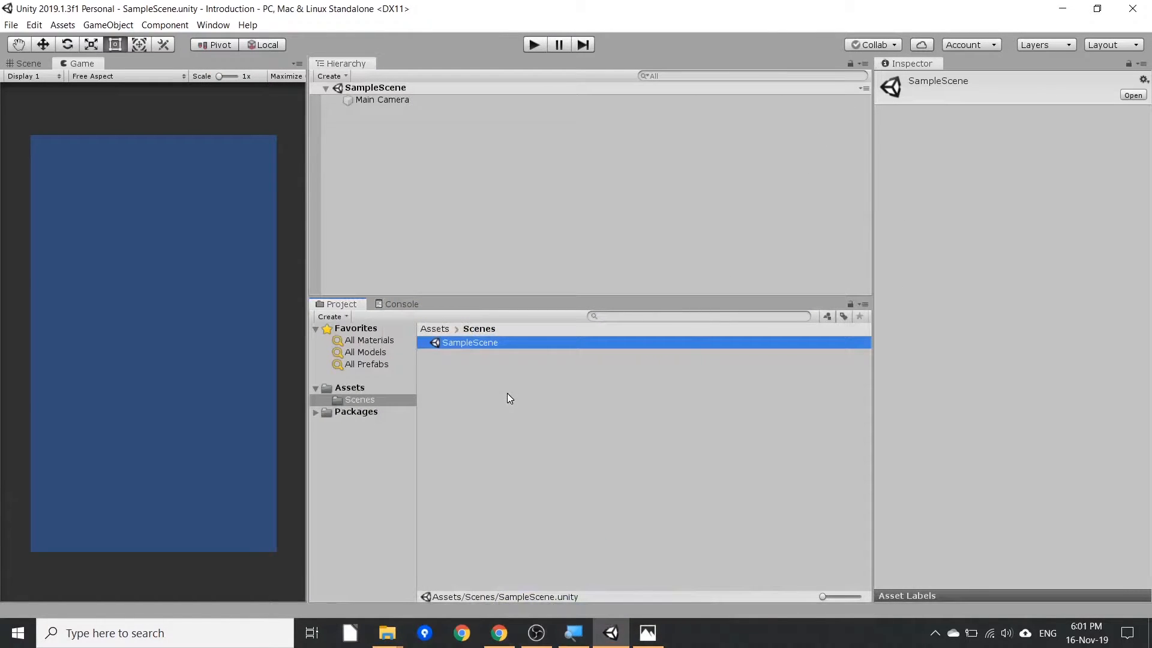
click(474, 394)
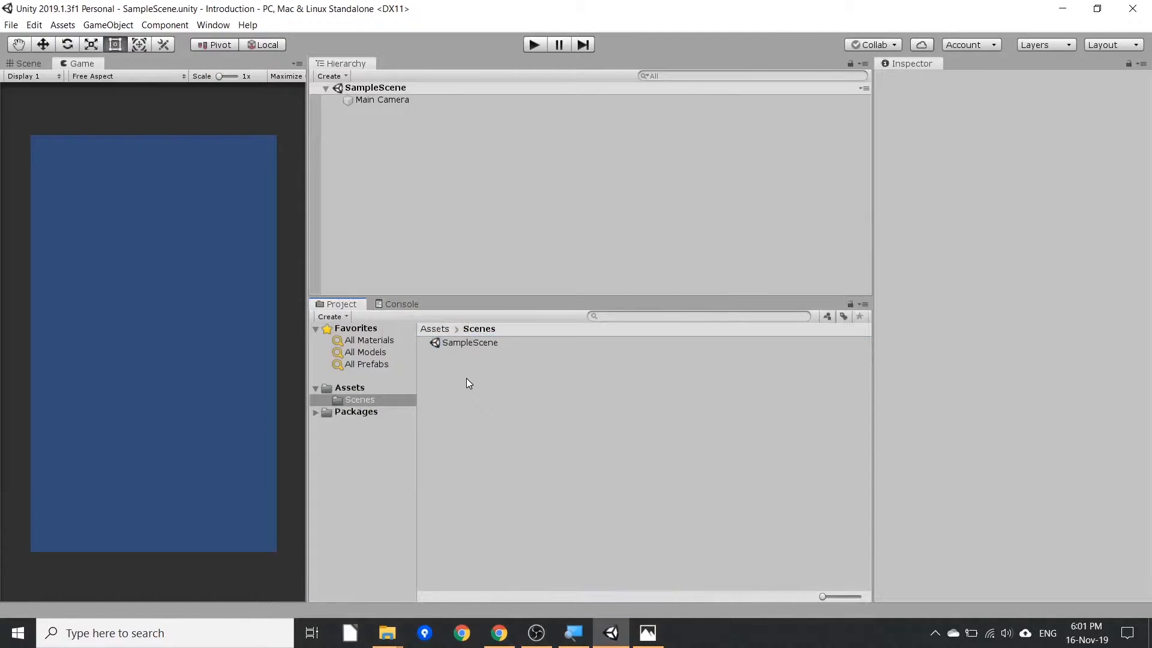
right_click(466, 378)
mouse_move(570, 81)
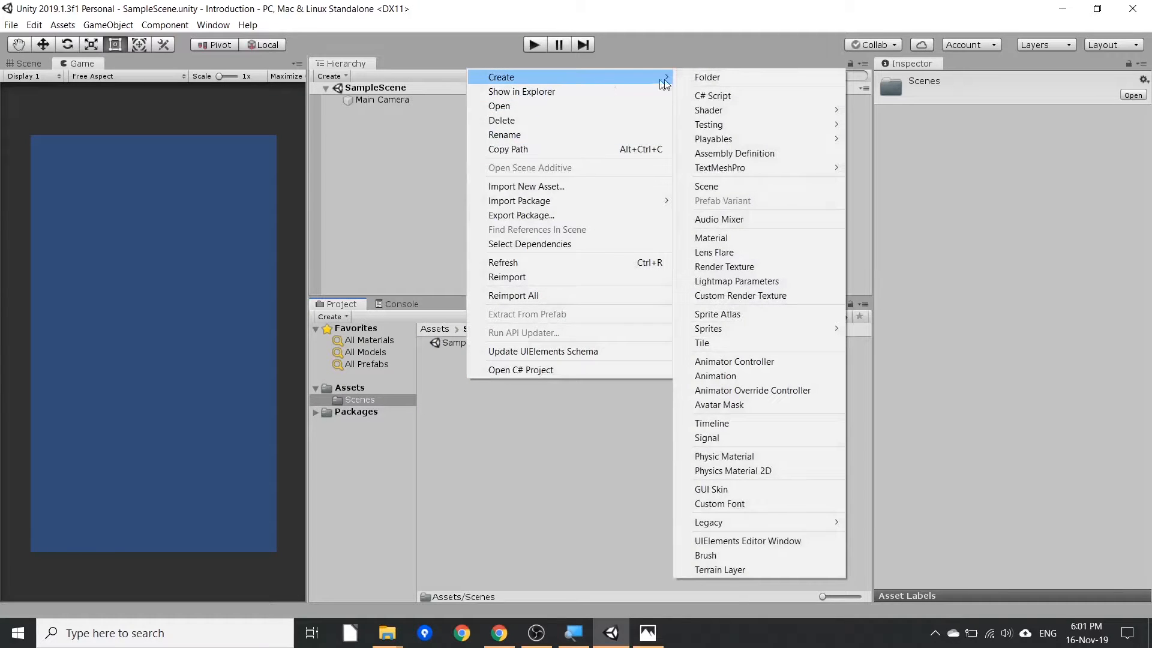
click(715, 187)
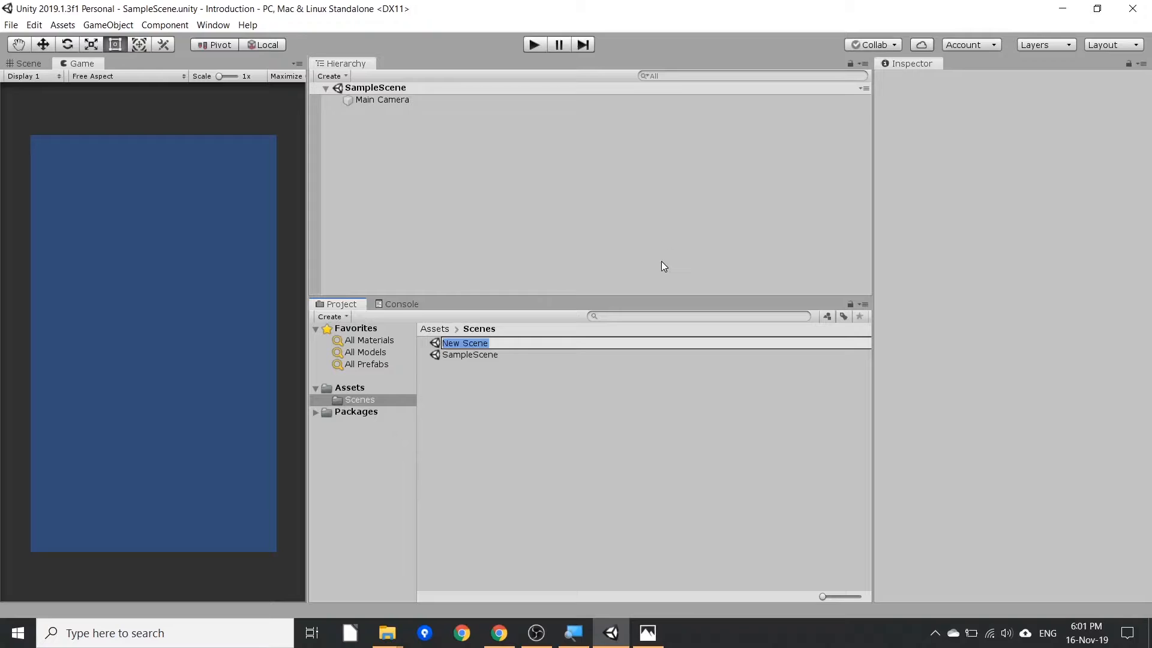
text(Home Scene)
key(Return)
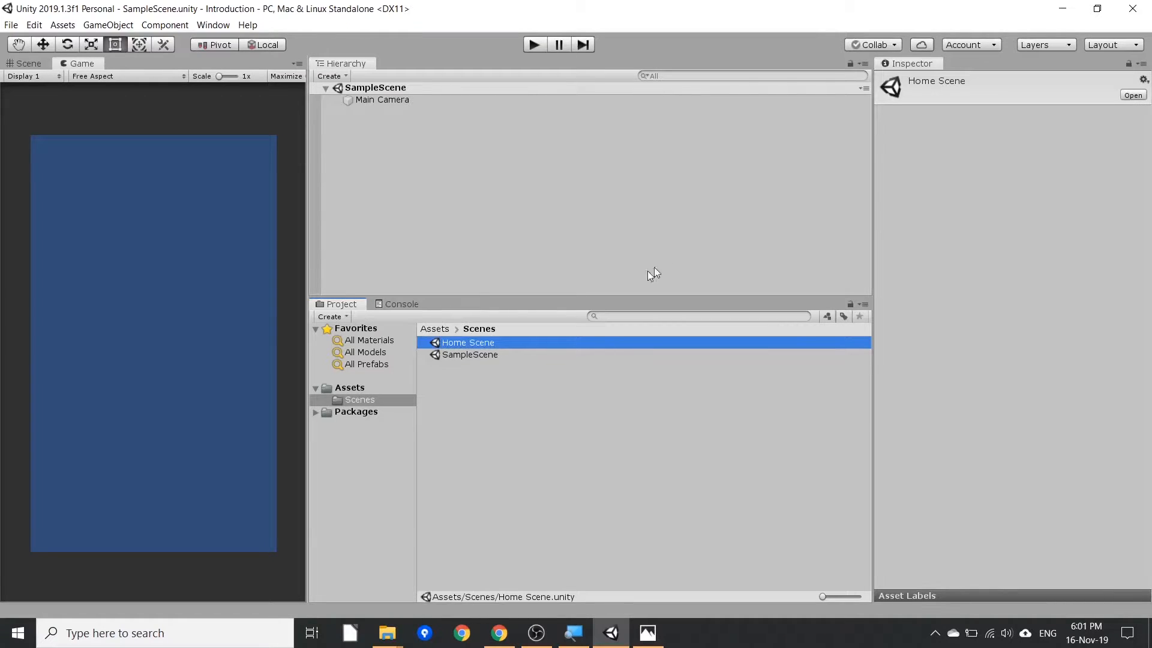
double_click(475, 342)
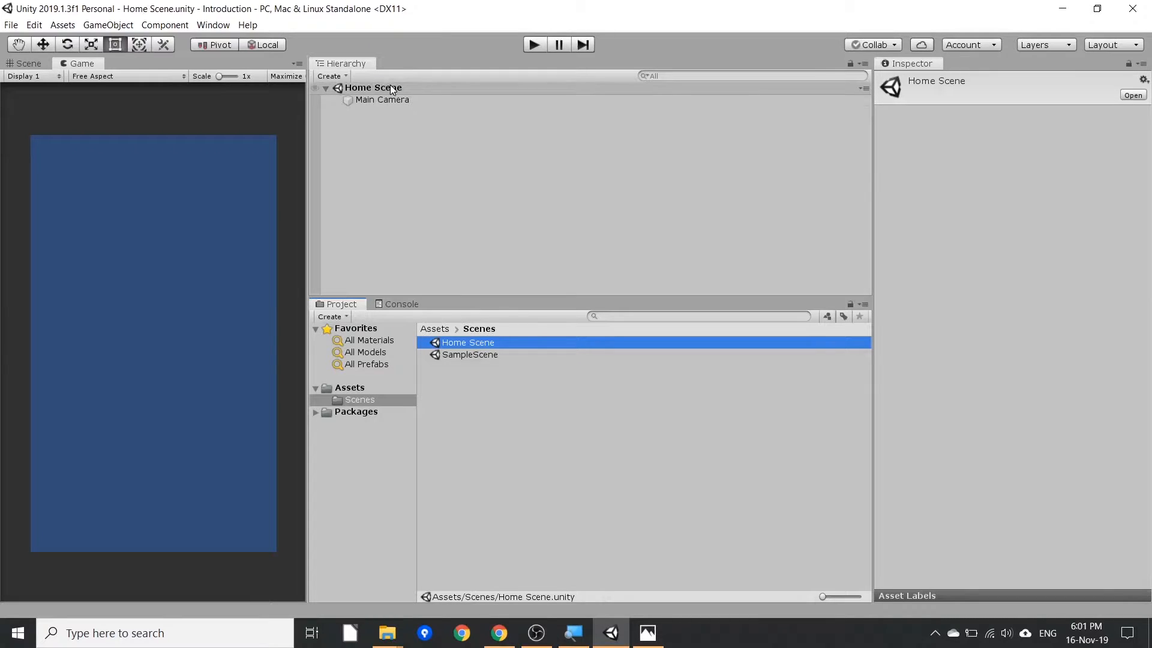
click(366, 159)
Open the Asset Store inside the editor and search it for "2d sprites".
click(11, 25)
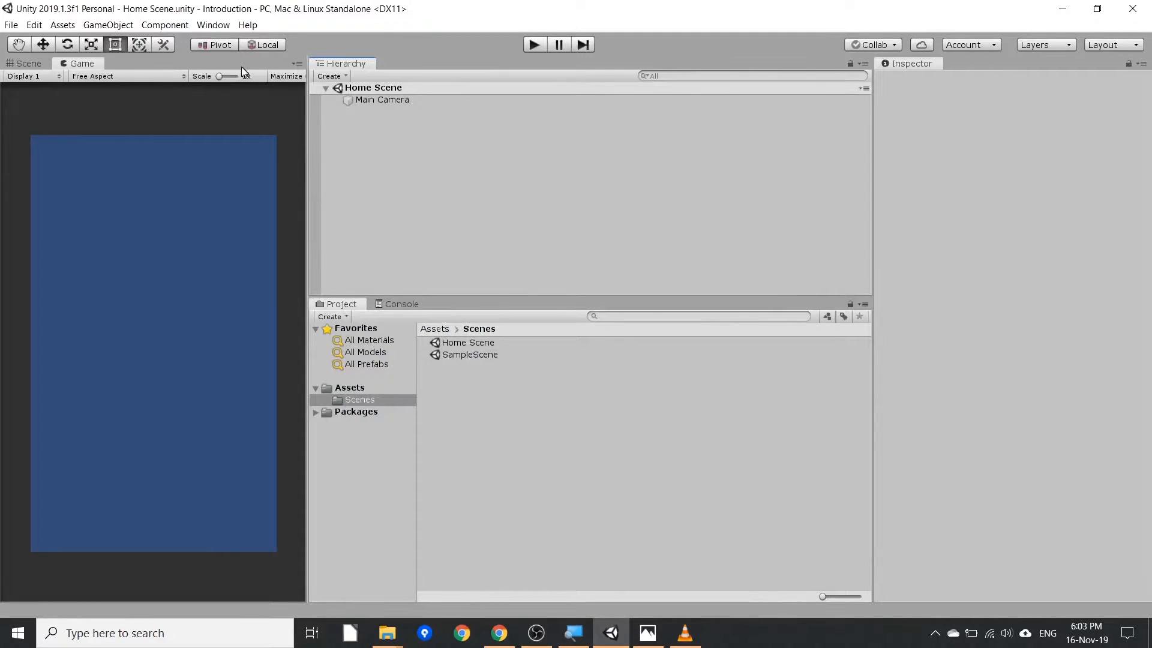
click(213, 24)
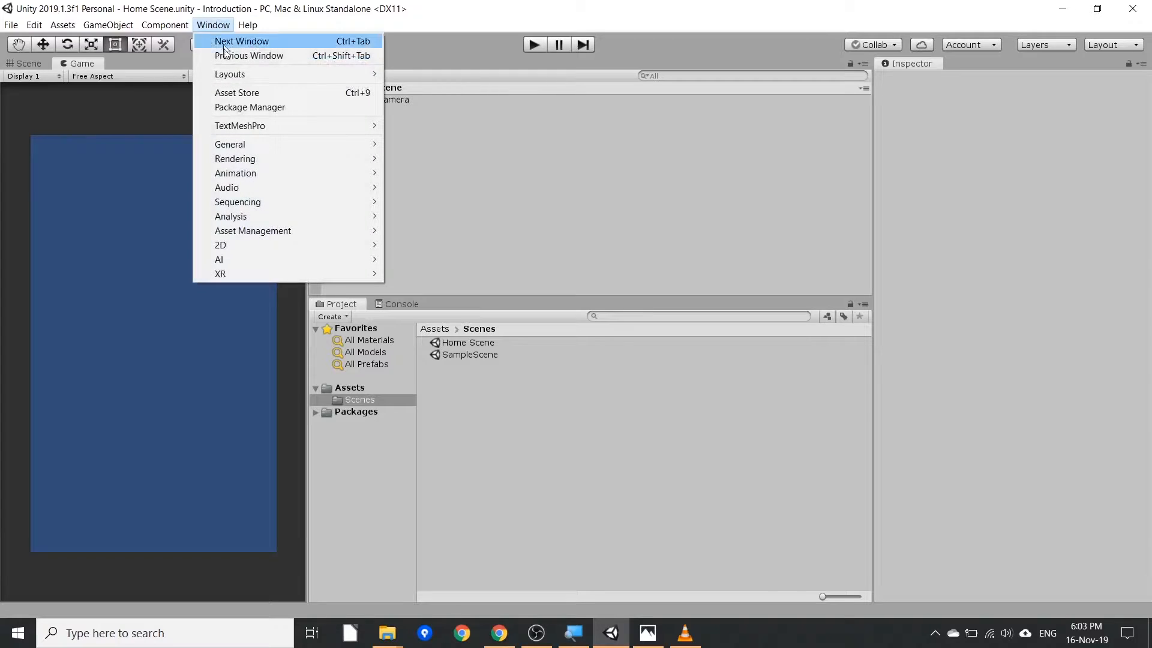
click(256, 95)
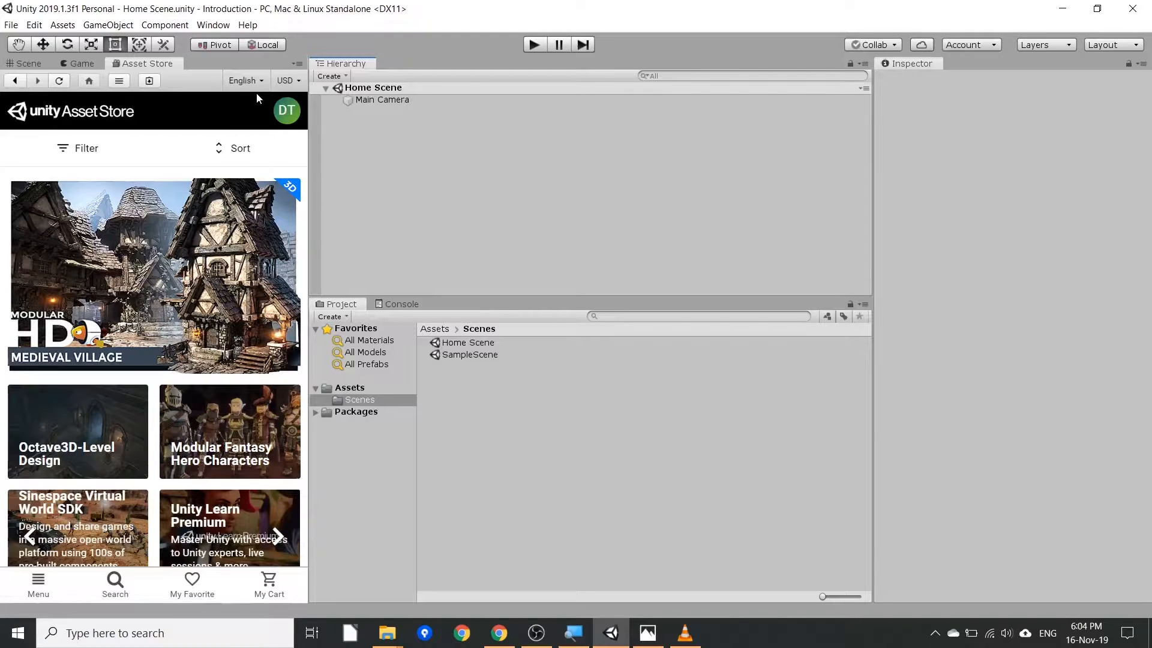
click(115, 582)
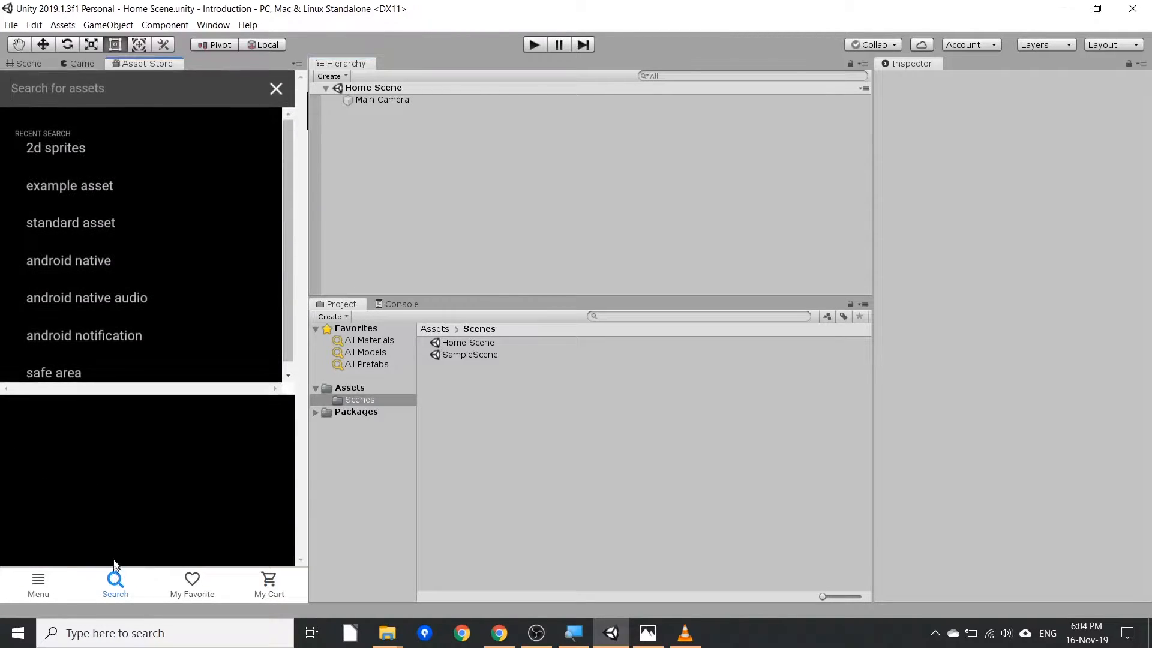
text(2d)
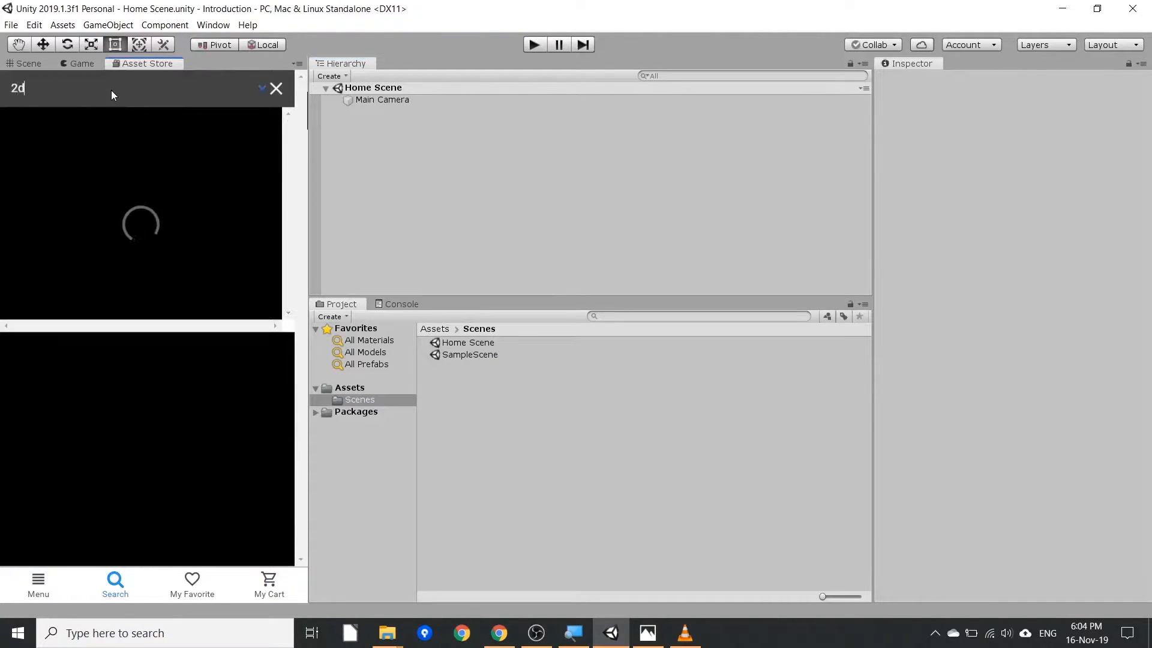
text( sprites)
key(Return)
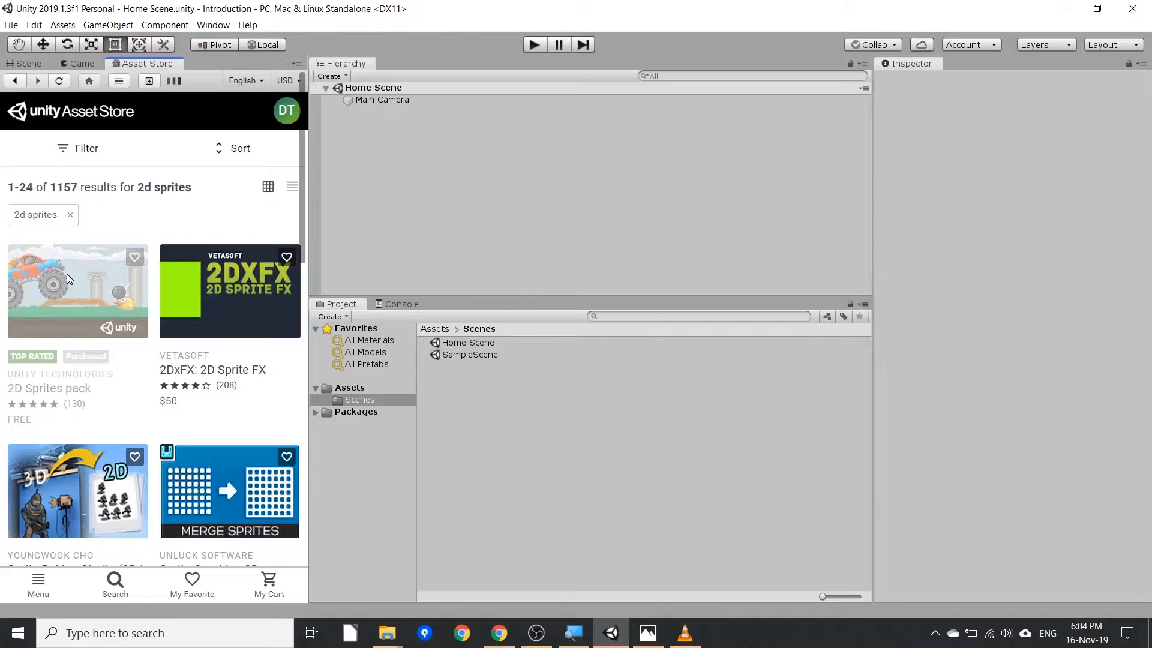
Import all files of Unity Technologies' free 2D Sprites pack into the project.
click(66, 273)
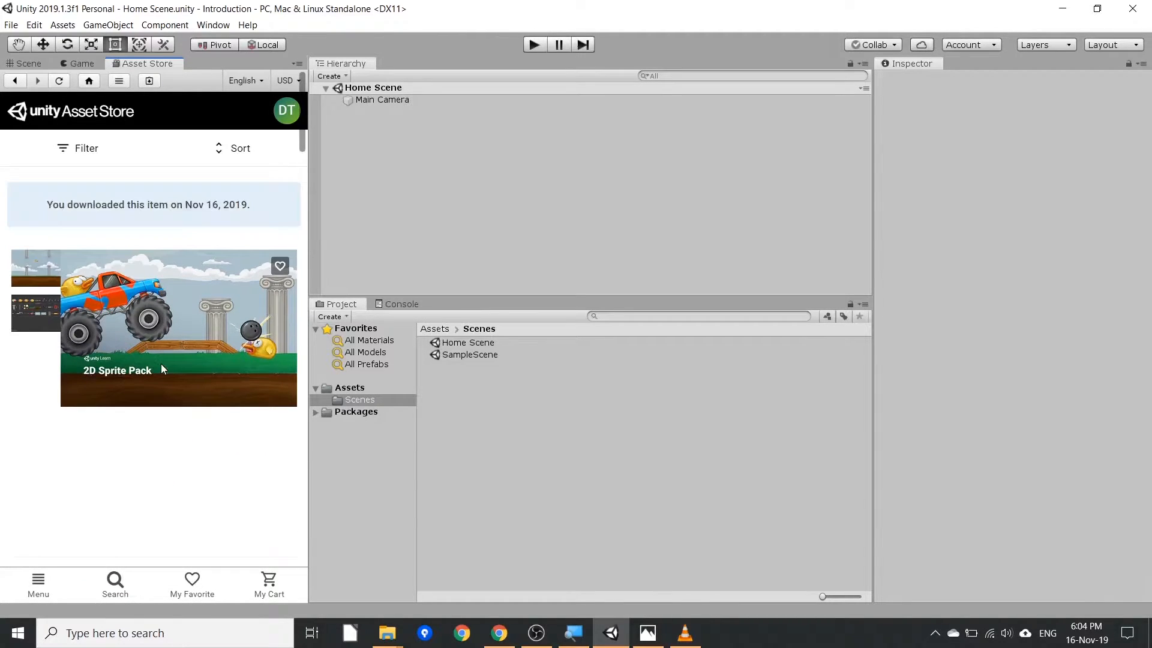
scroll(161, 378, down, 10)
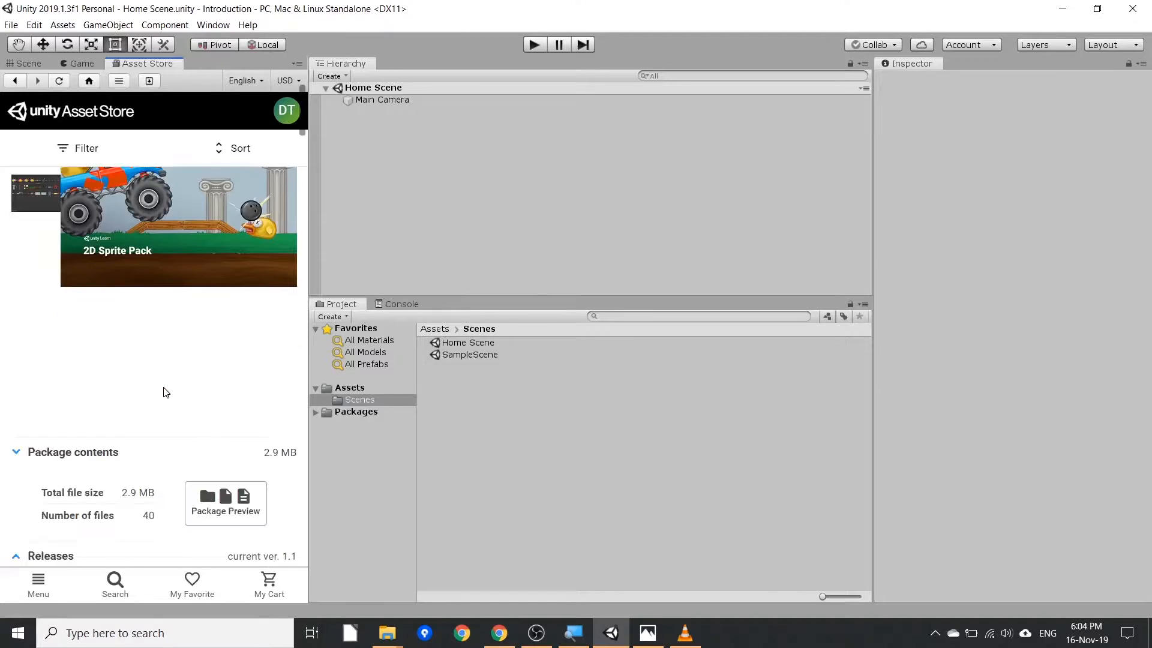
click(286, 321)
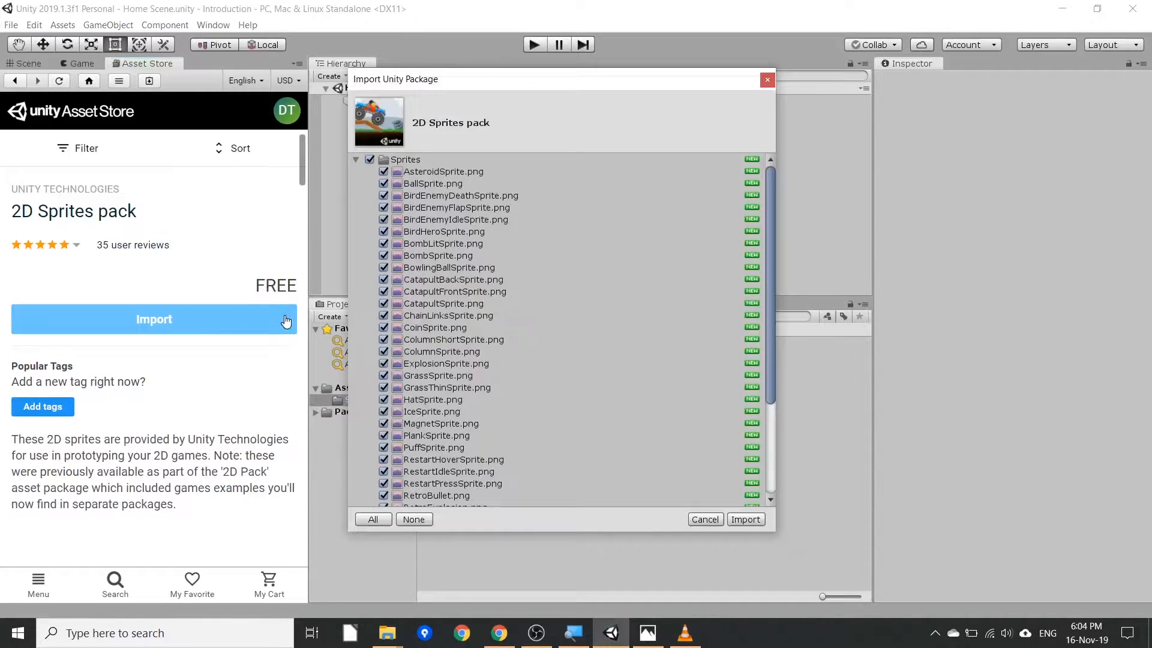
click(745, 519)
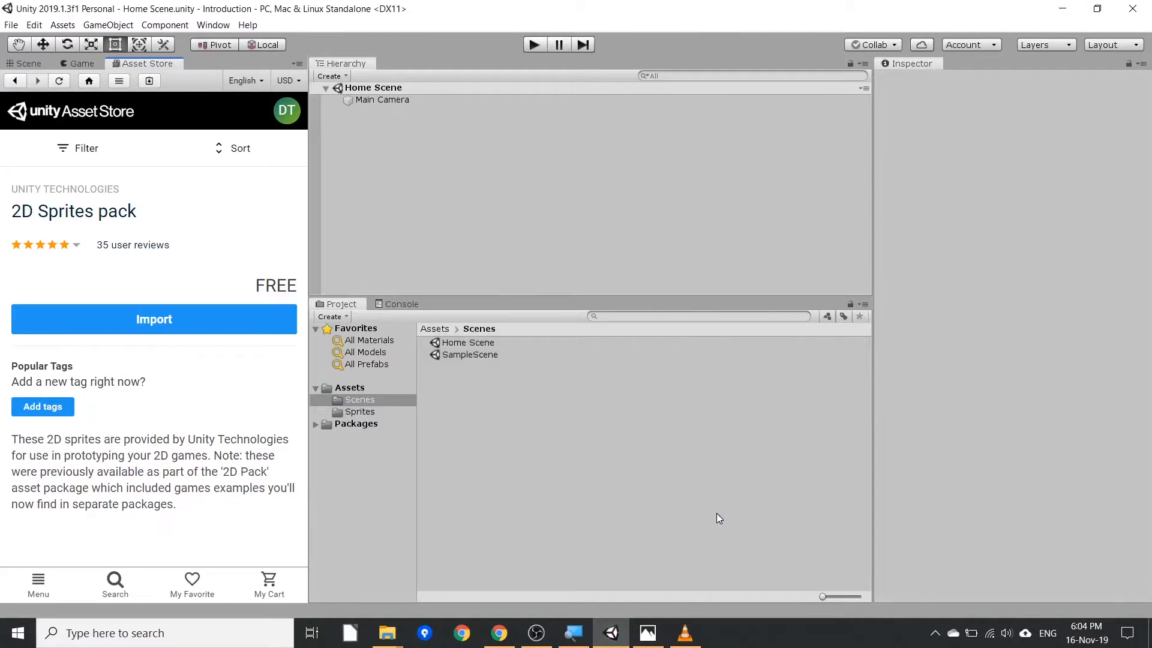
Show the Sprites folder's contents as larger thumbnails and close the Asset Store.
click(364, 414)
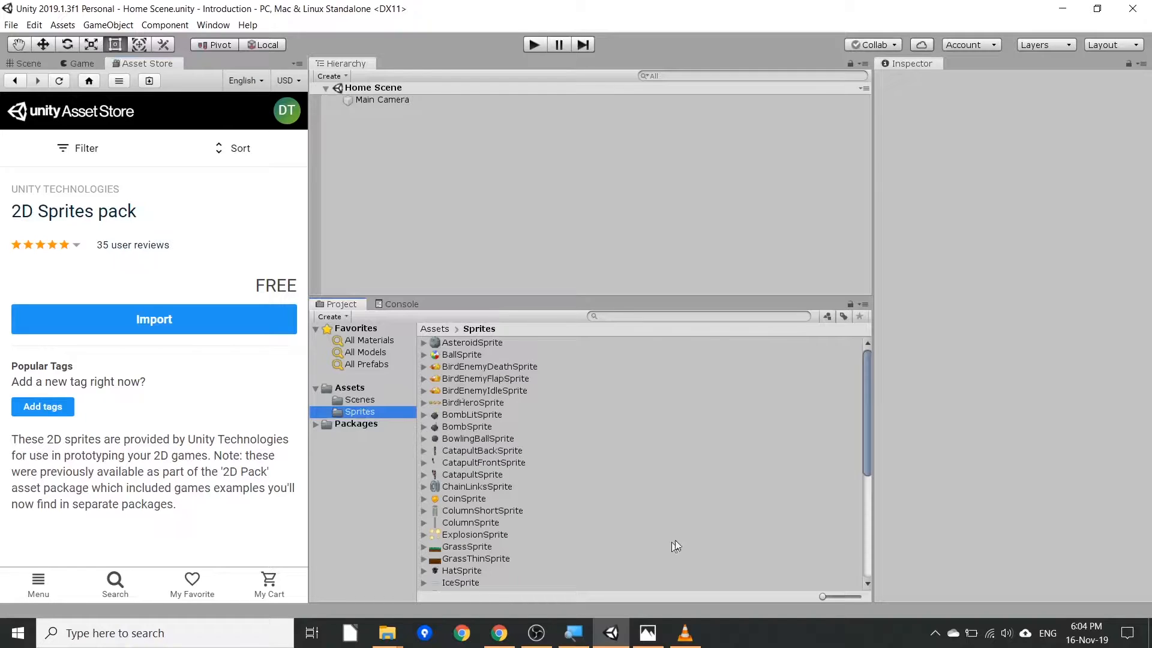
mouse_move(822, 596)
mouse_down()
mouse_move(855, 593)
mouse_move(838, 591)
mouse_up()
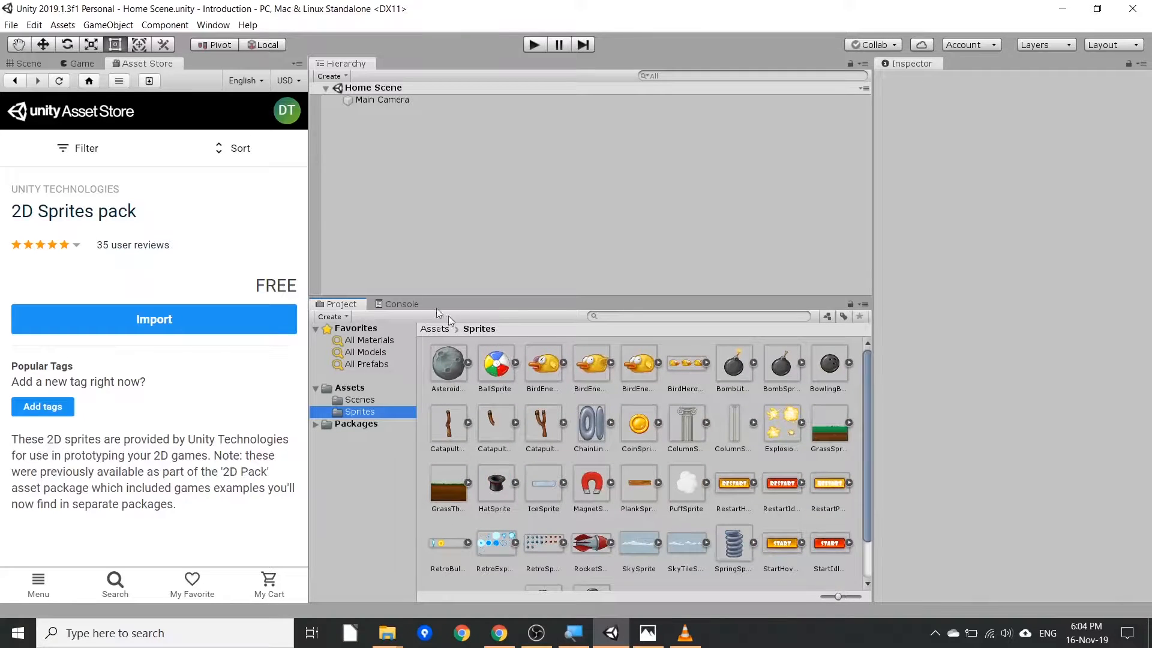
right_click(168, 64)
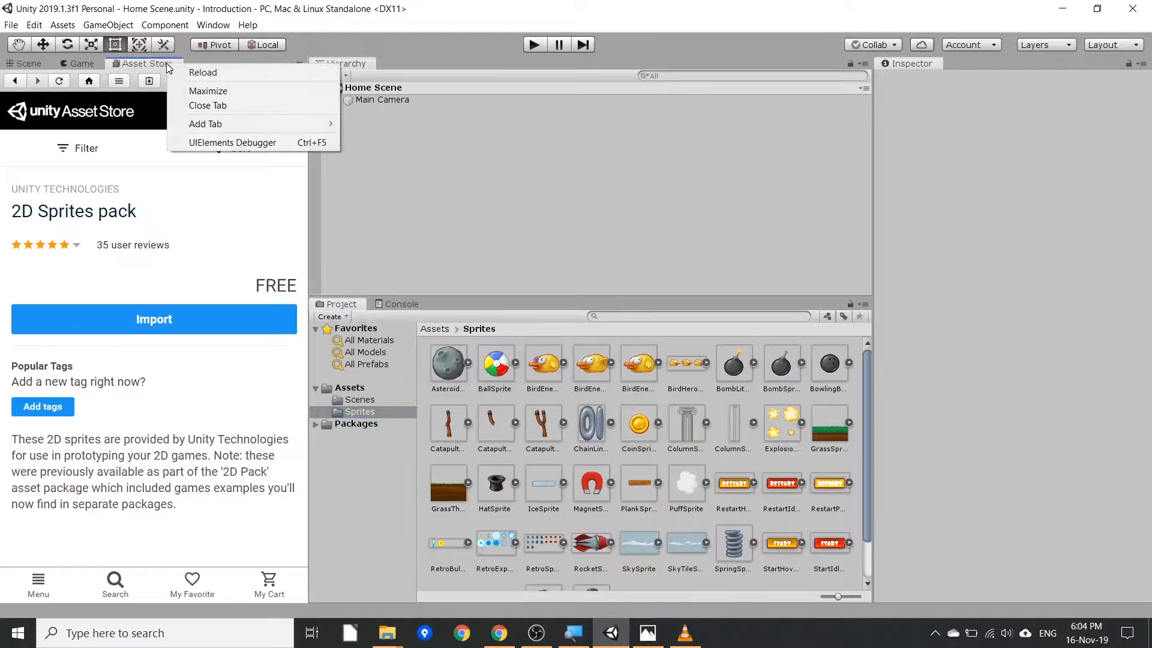
click(214, 107)
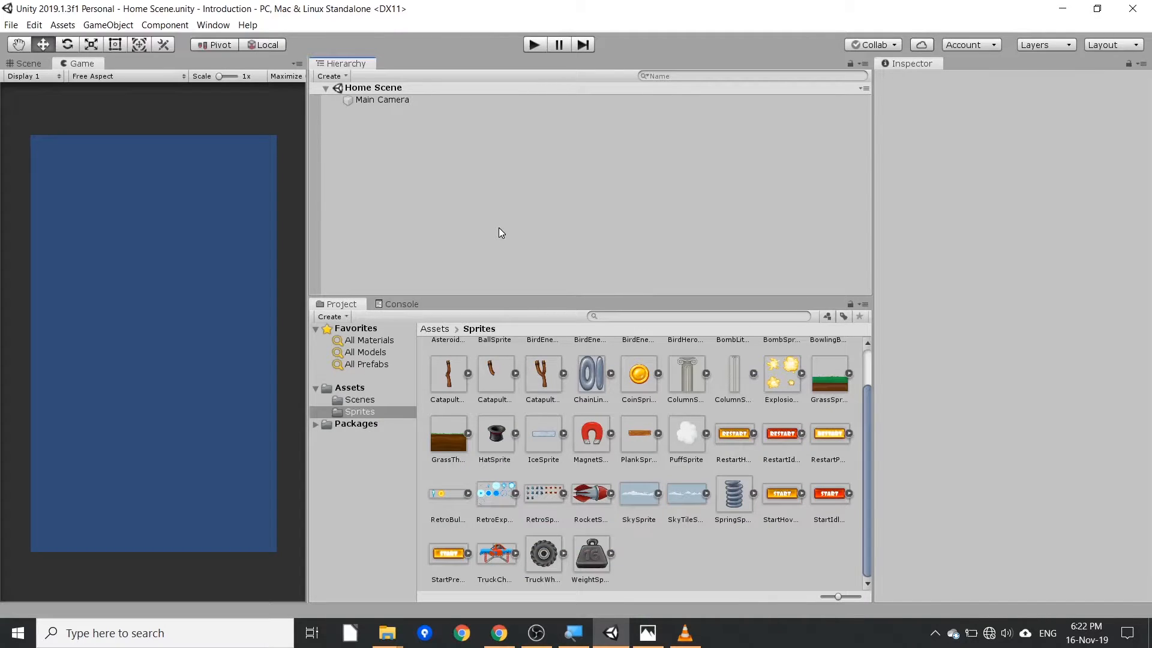
Examine Home Scene's object list and the Main Camera's components.
click(325, 88)
click(325, 88)
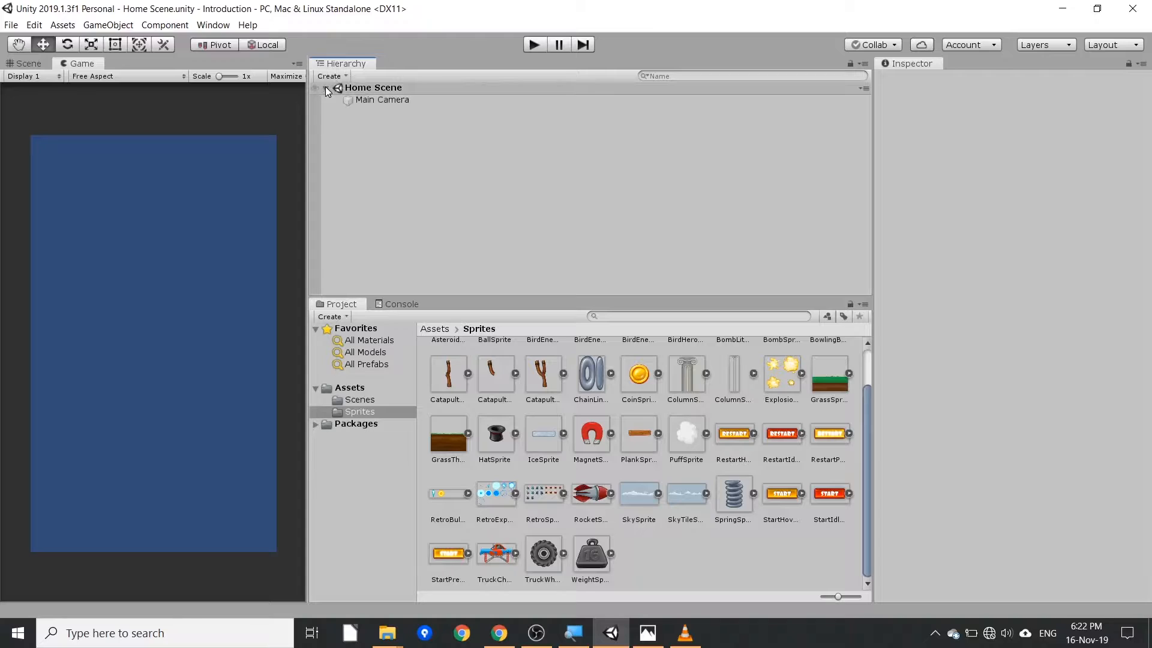
click(394, 100)
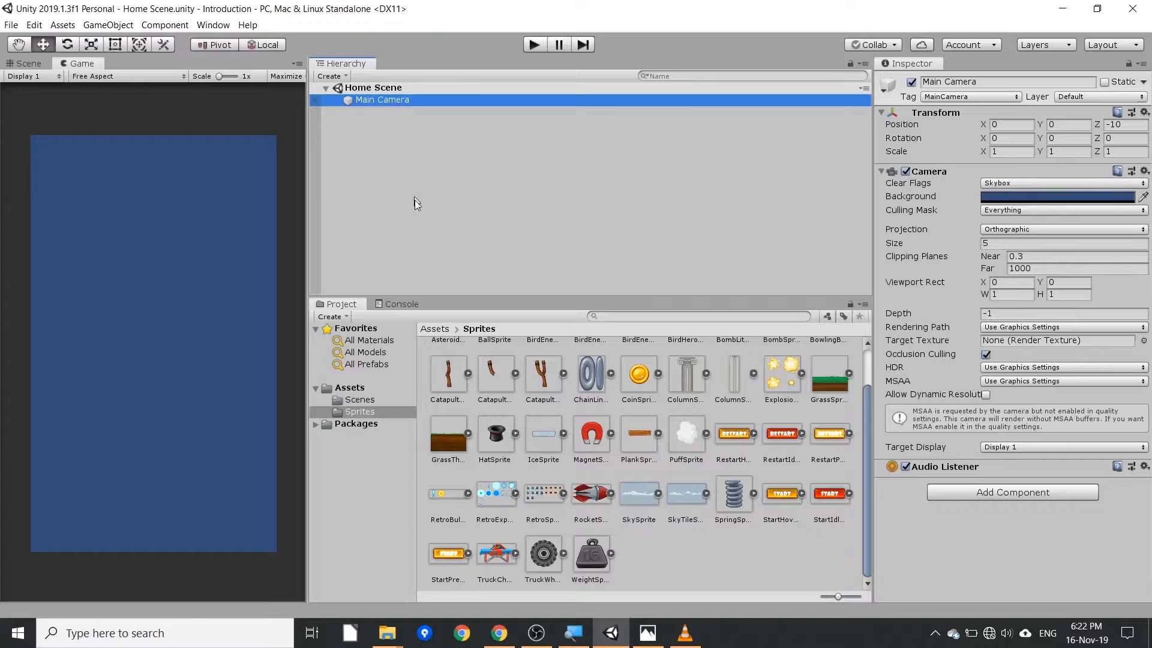
Add AsteroidSprite from the Sprites folder to Home Scene.
click(428, 248)
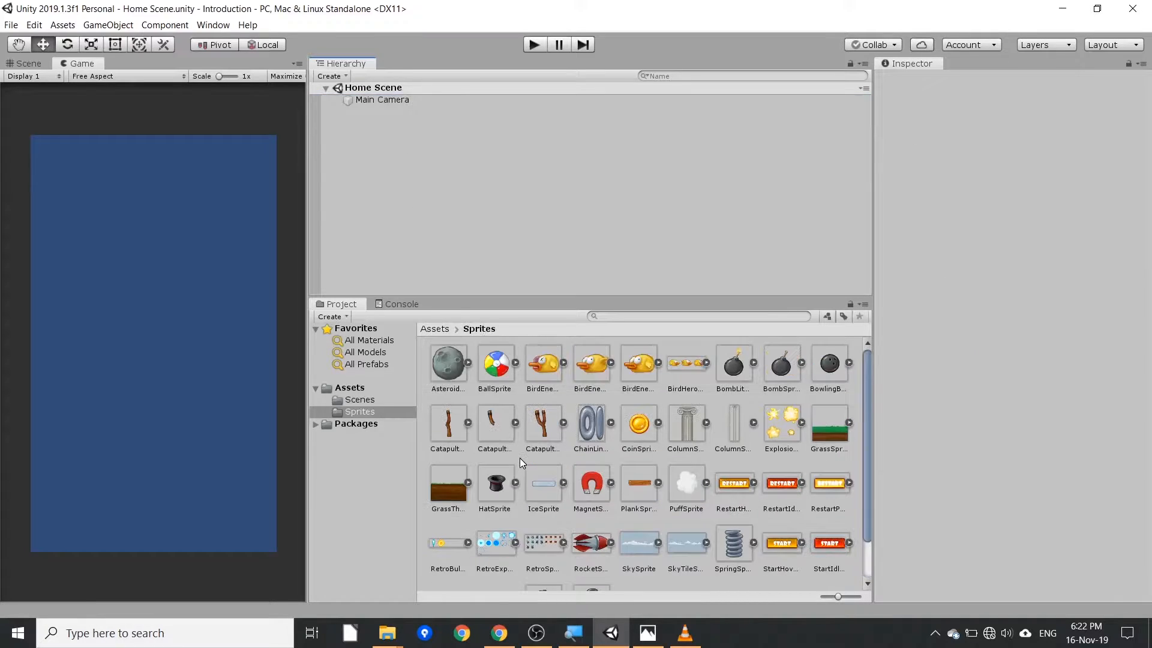
scroll(520, 459, up, 2)
drag(448, 363, 390, 220)
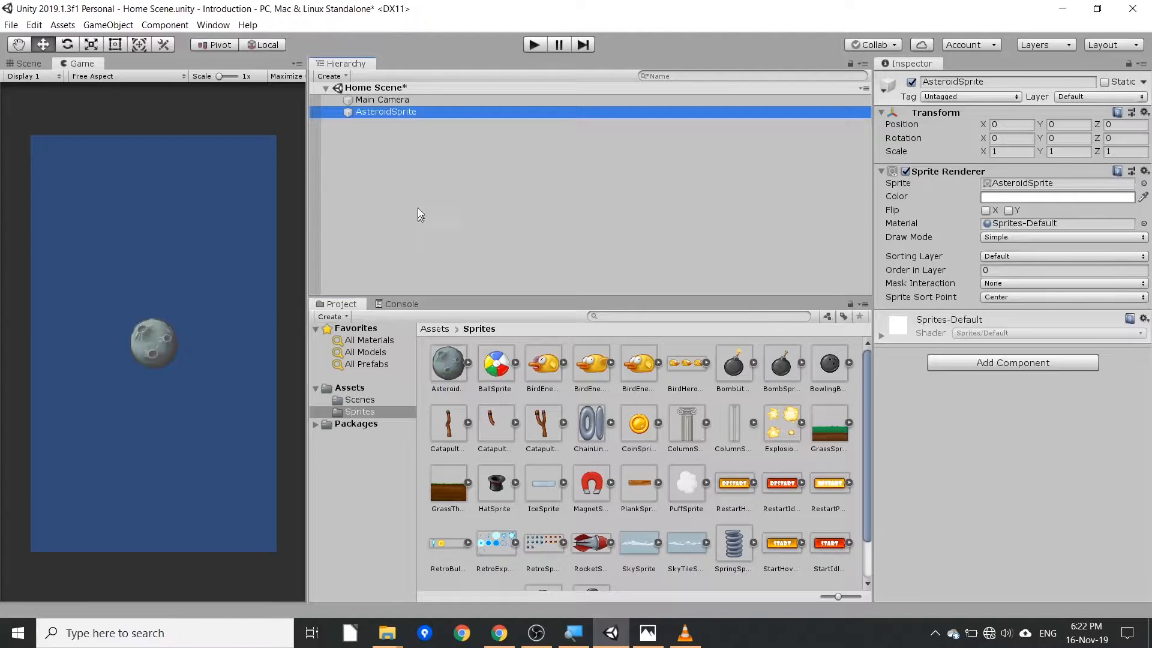
Deactivate the Main Camera to check its effect on the game display, and reactivate it.
click(409, 99)
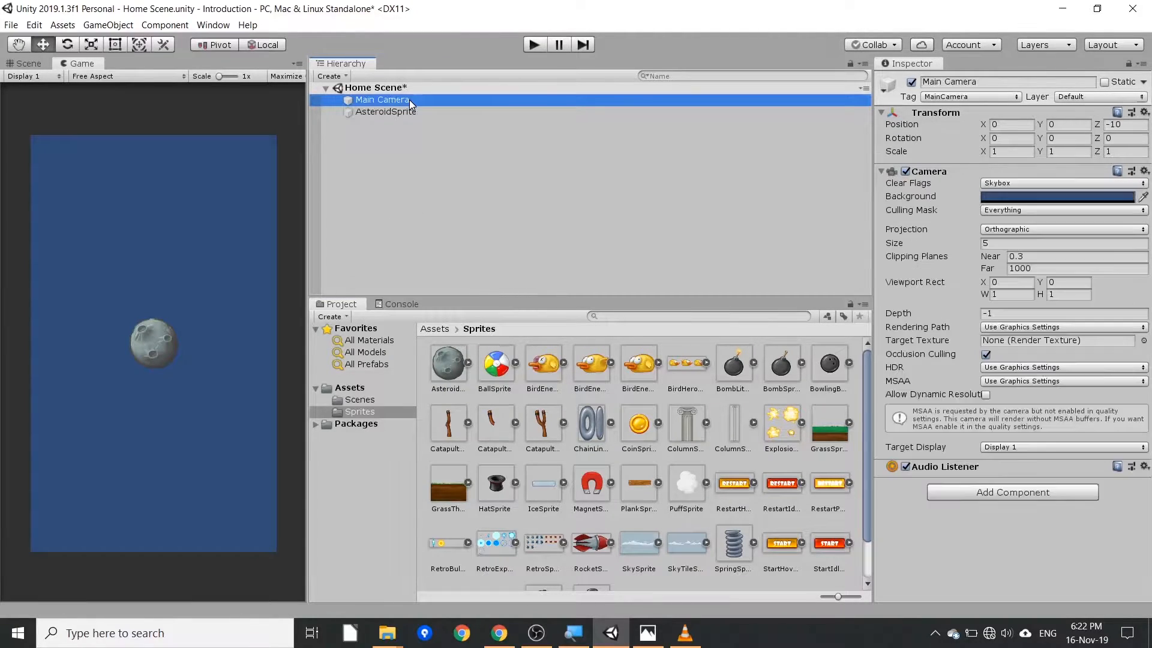
click(911, 82)
click(911, 82)
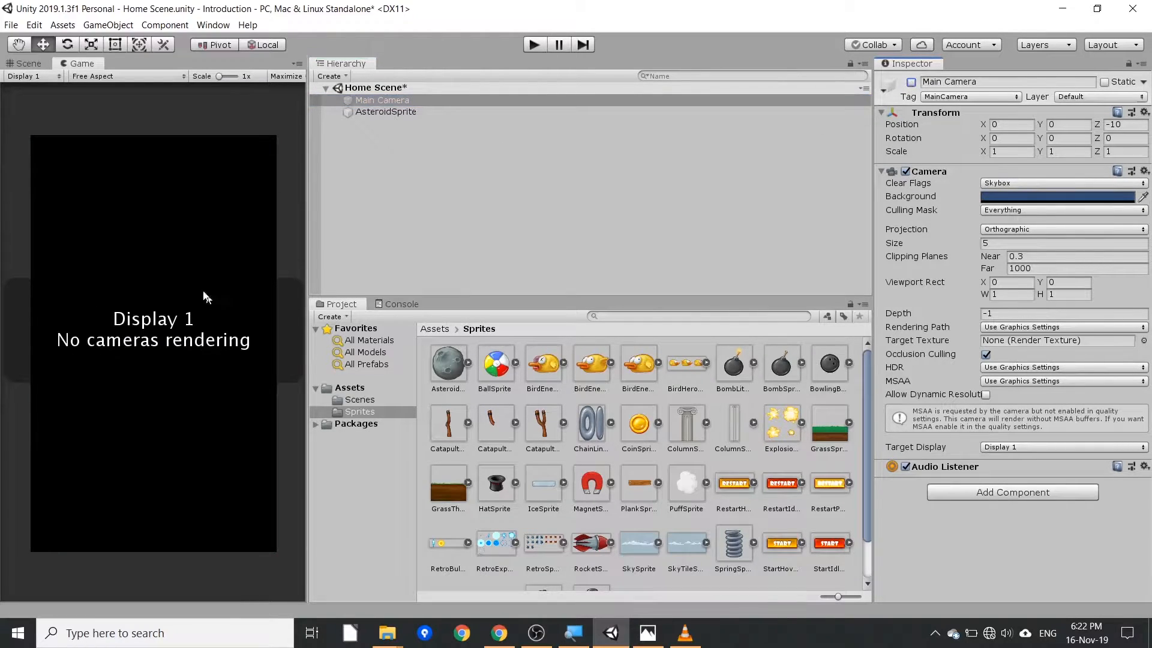
click(911, 82)
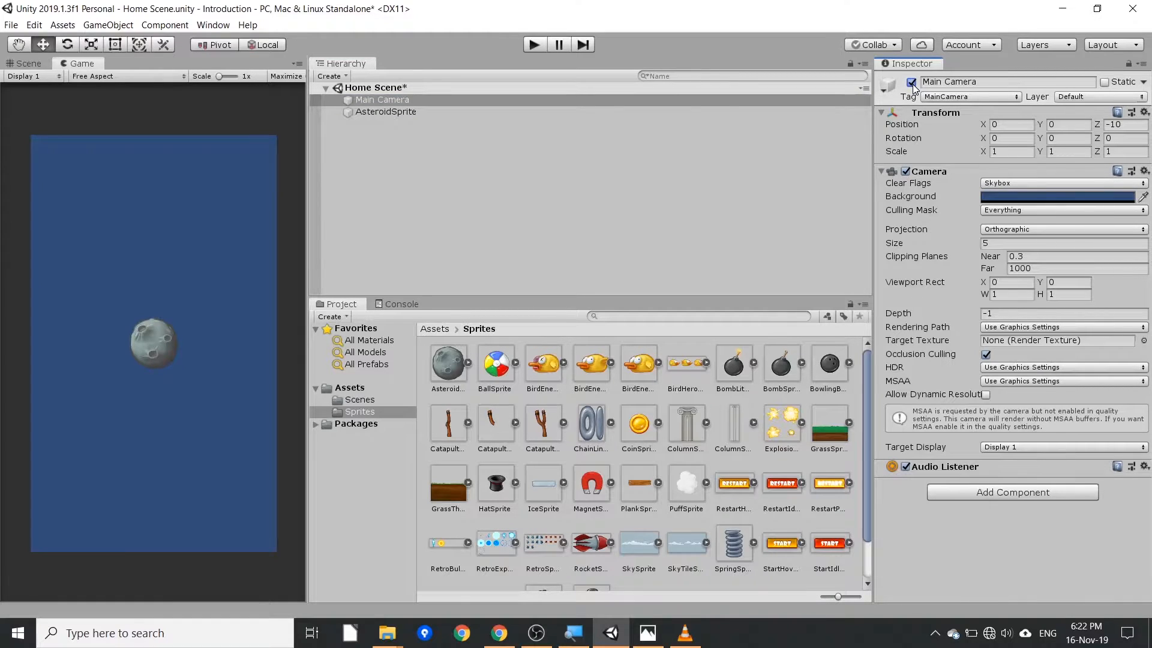
Add BallSprite to Home Scene at X position about 1.36 and BirdEnemyDeathSprite at Y position about -1.69.
drag(495, 363, 465, 237)
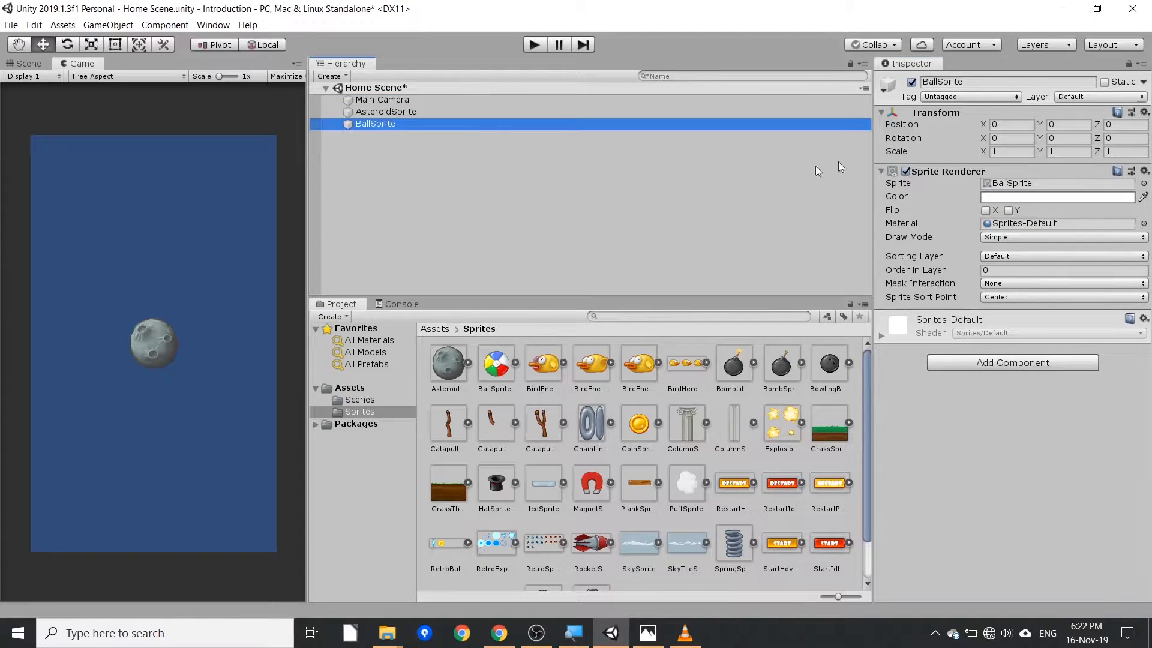
drag(983, 124, 1017, 124)
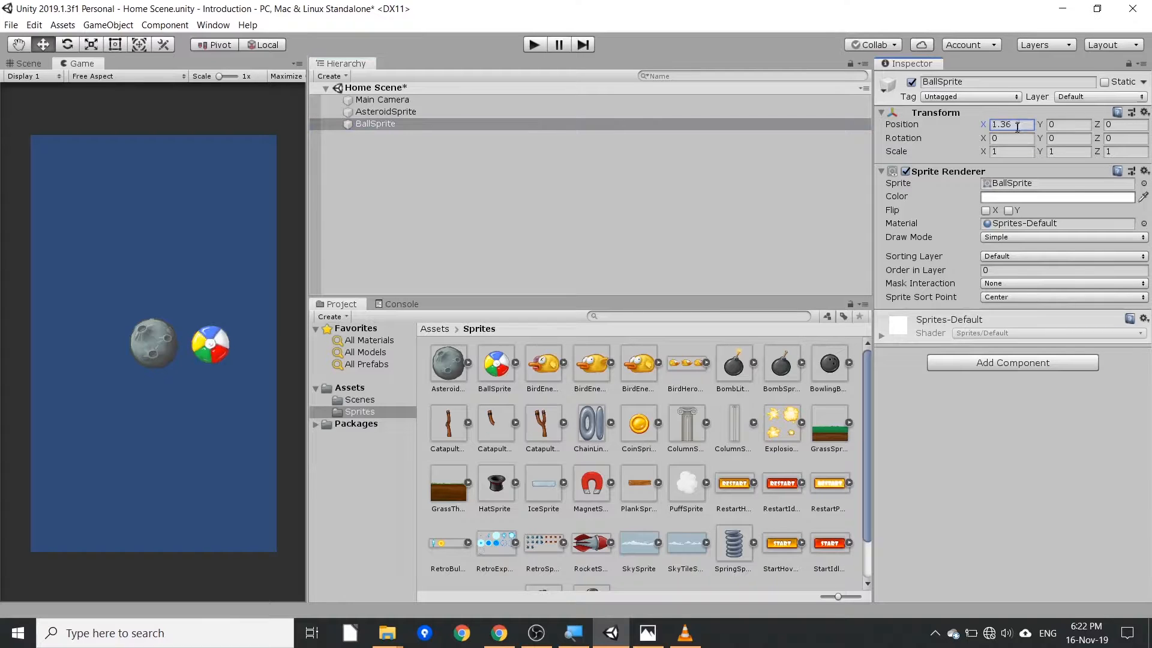
drag(543, 372, 431, 233)
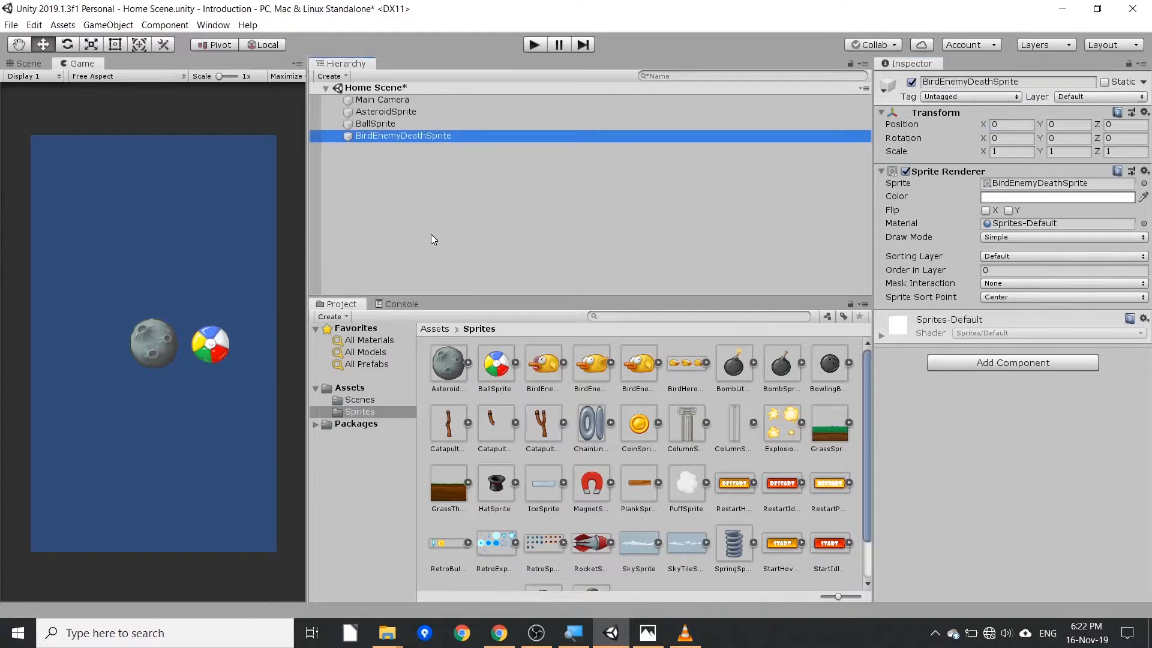
drag(1041, 127, 998, 138)
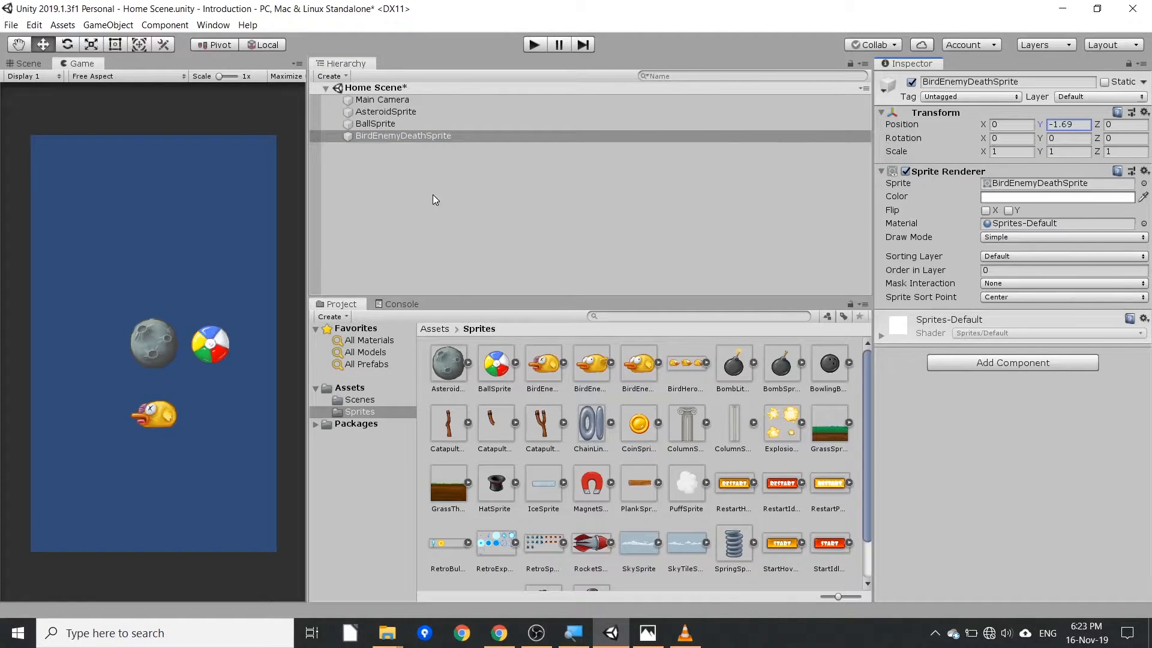
click(405, 192)
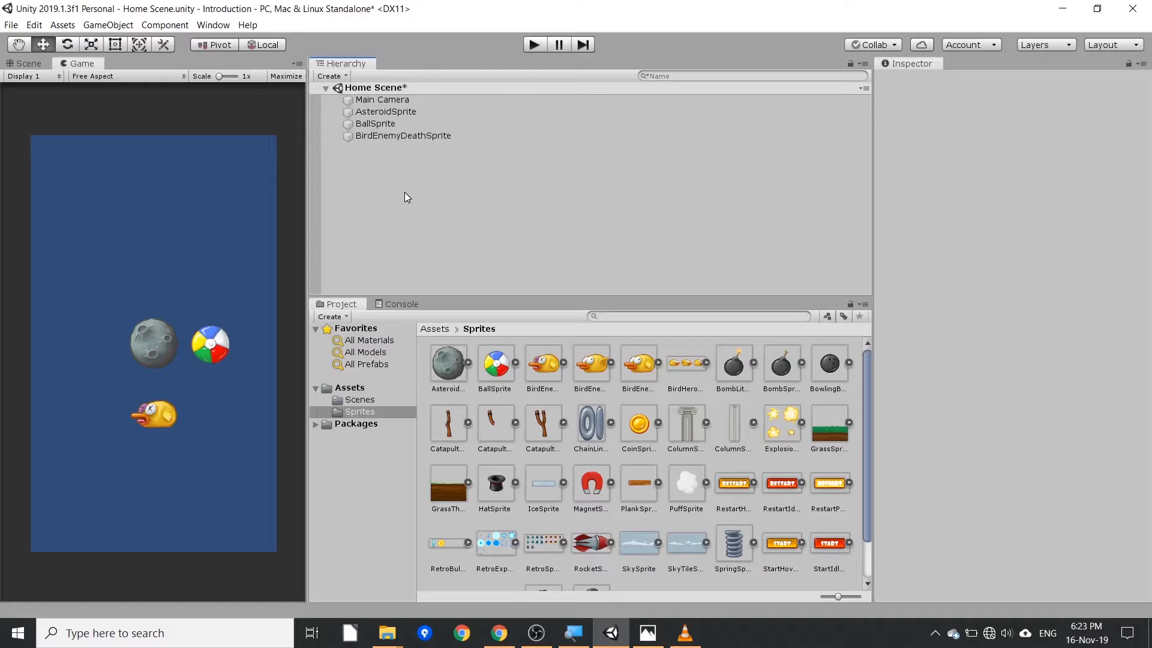
Add a UI Button to Home Scene and set its Pos X to 0.
right_click(405, 193)
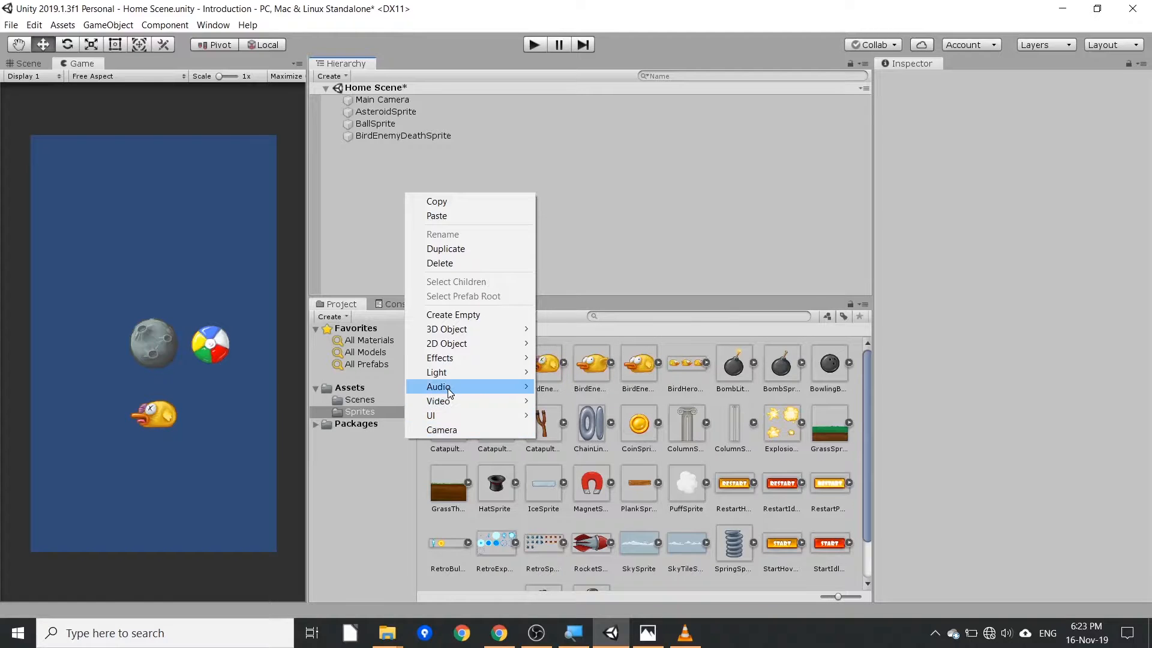
mouse_move(454, 373)
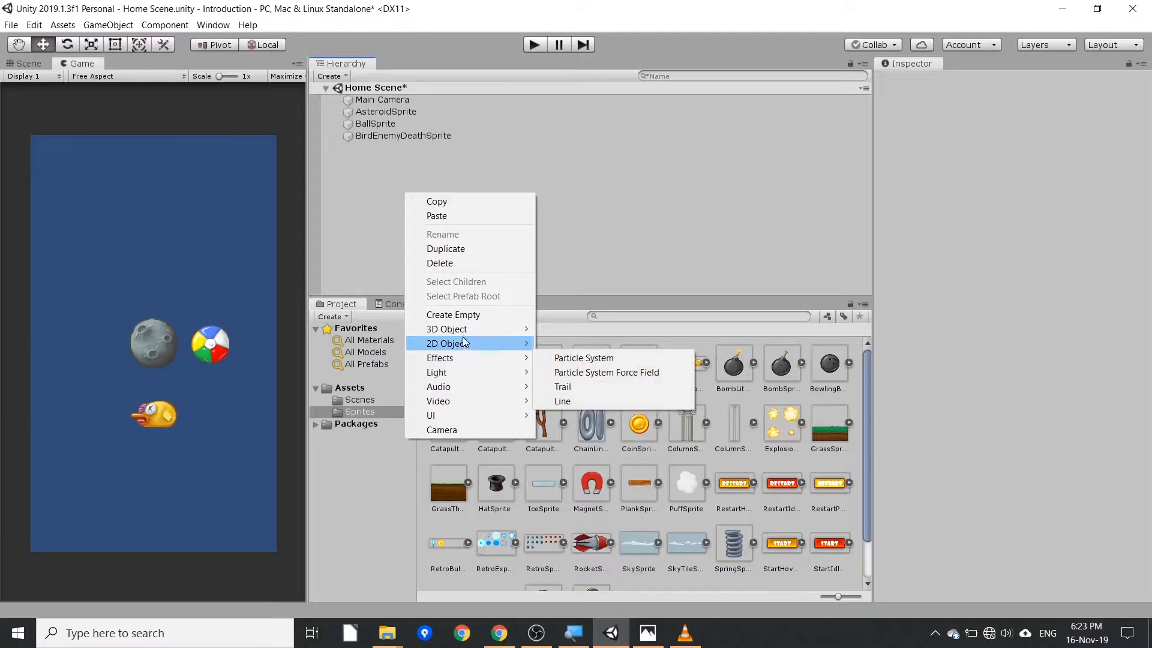
mouse_move(466, 330)
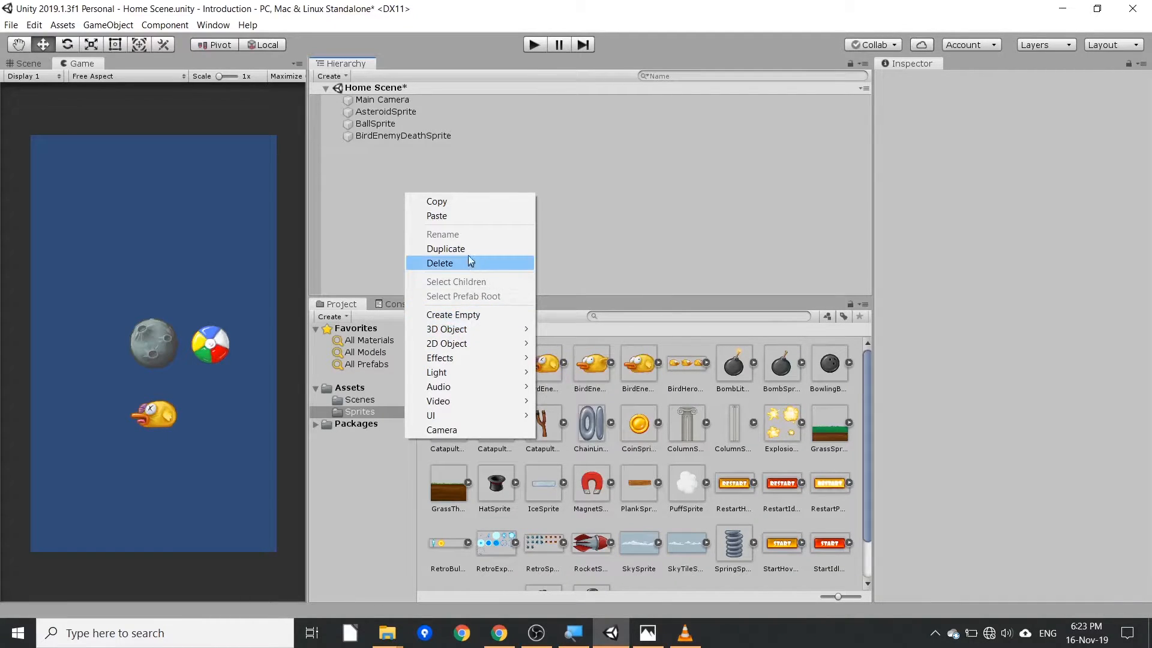
mouse_move(481, 412)
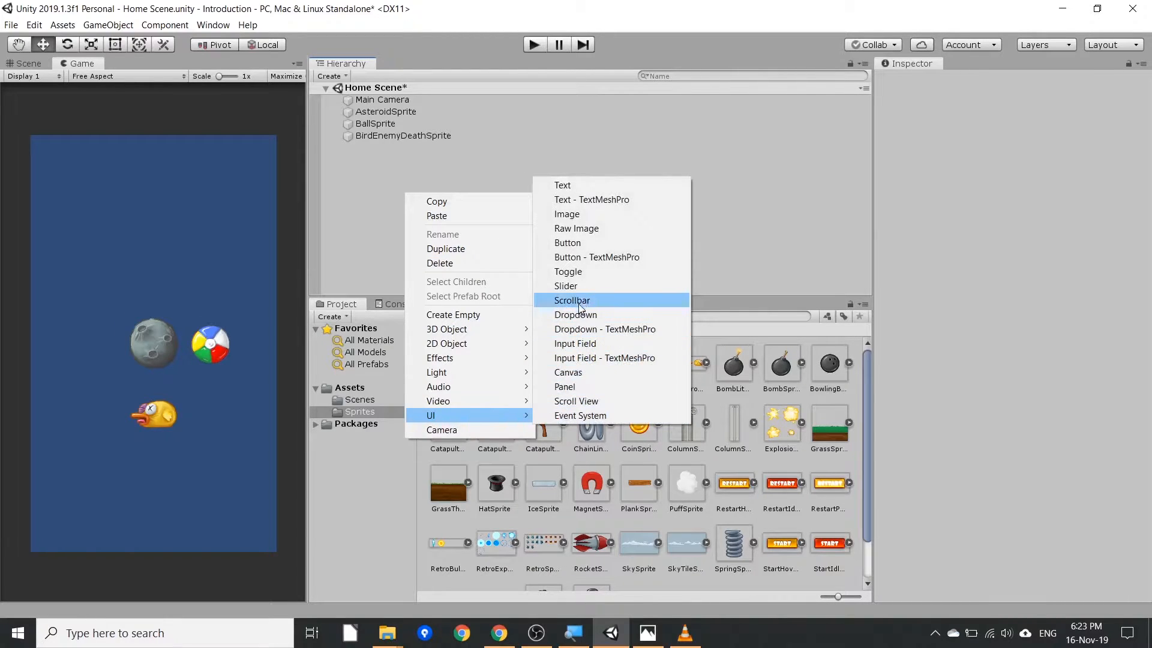
click(585, 243)
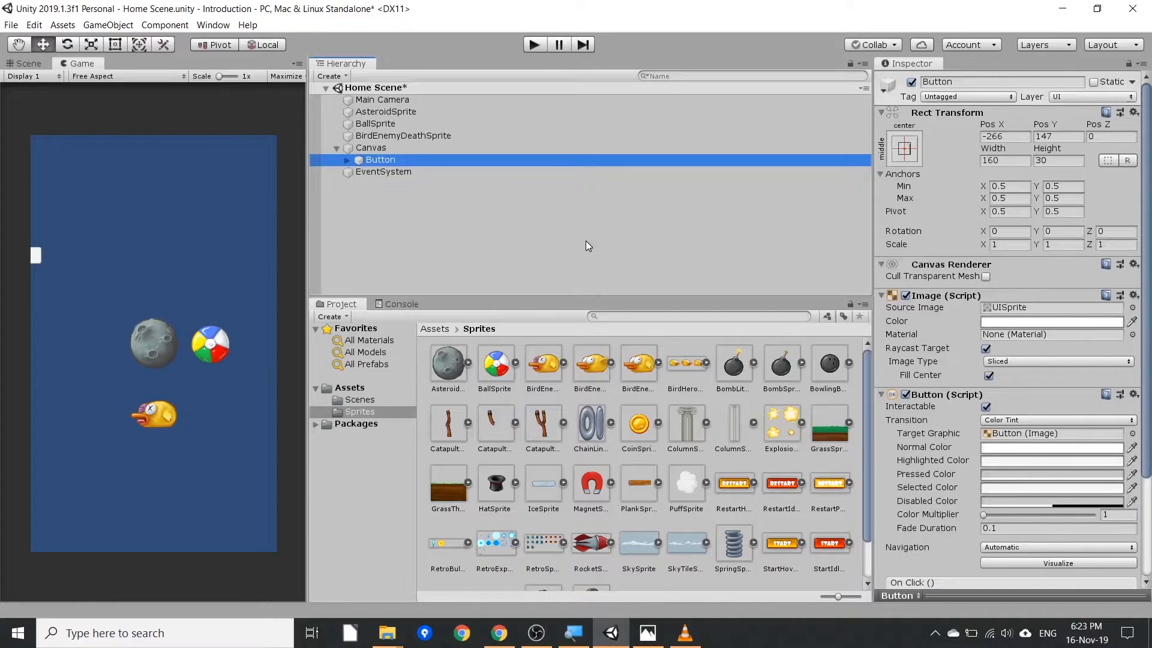
click(1013, 136)
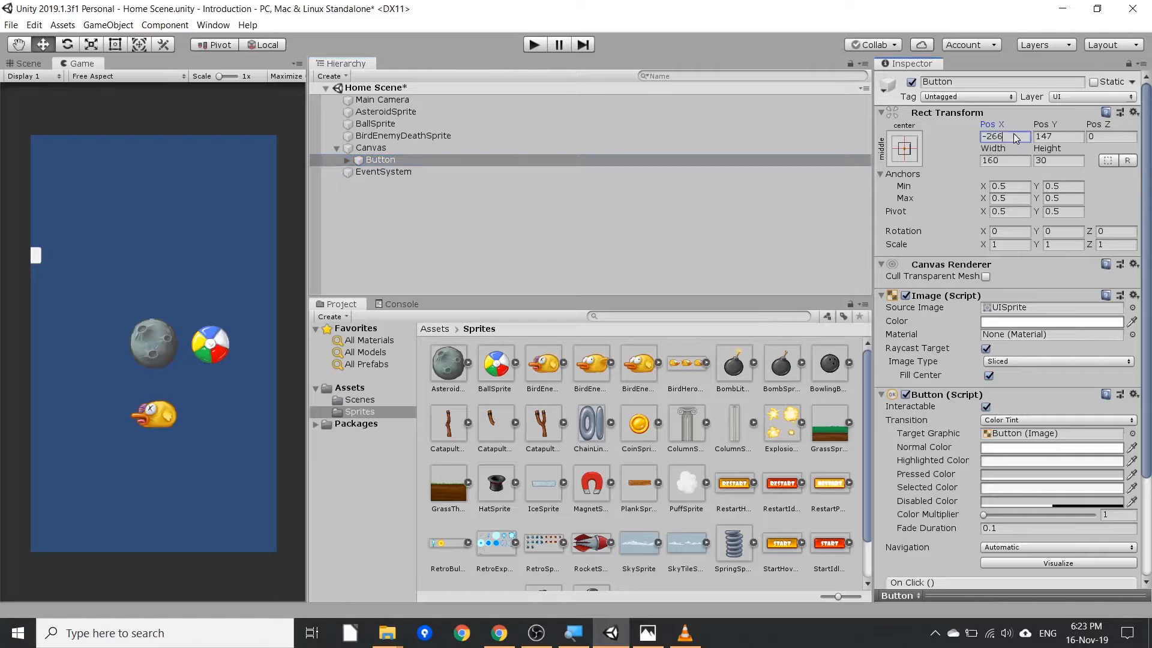
text(0)
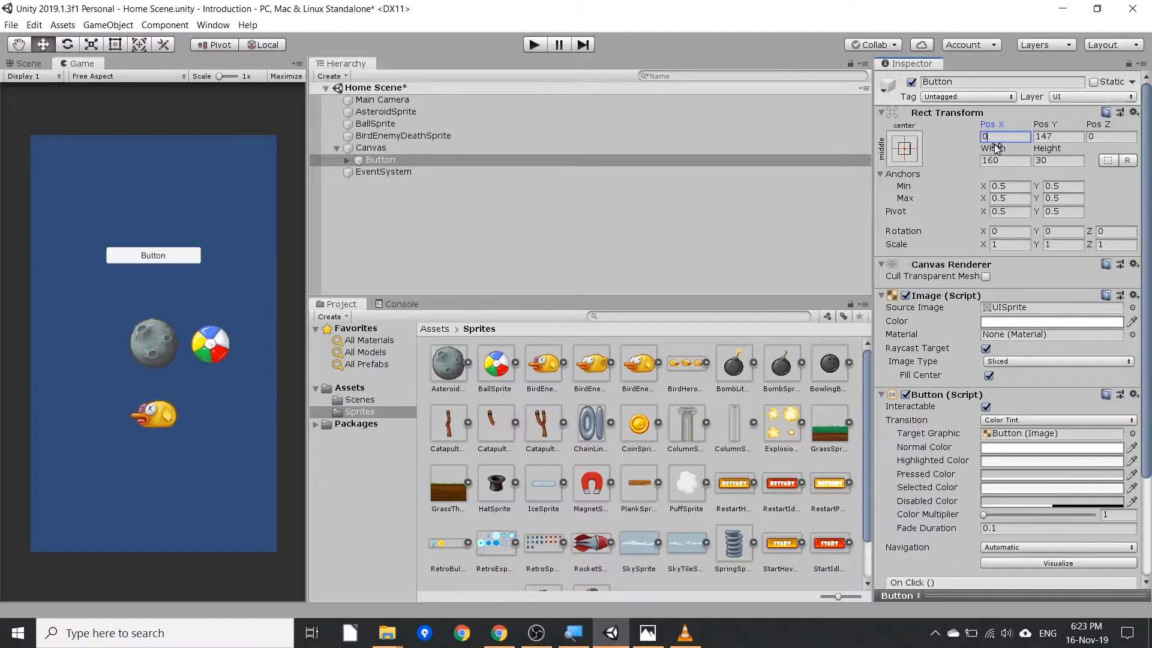
Deactivate the Main Camera to check whether the UI Button still renders, and reactivate the camera.
click(430, 100)
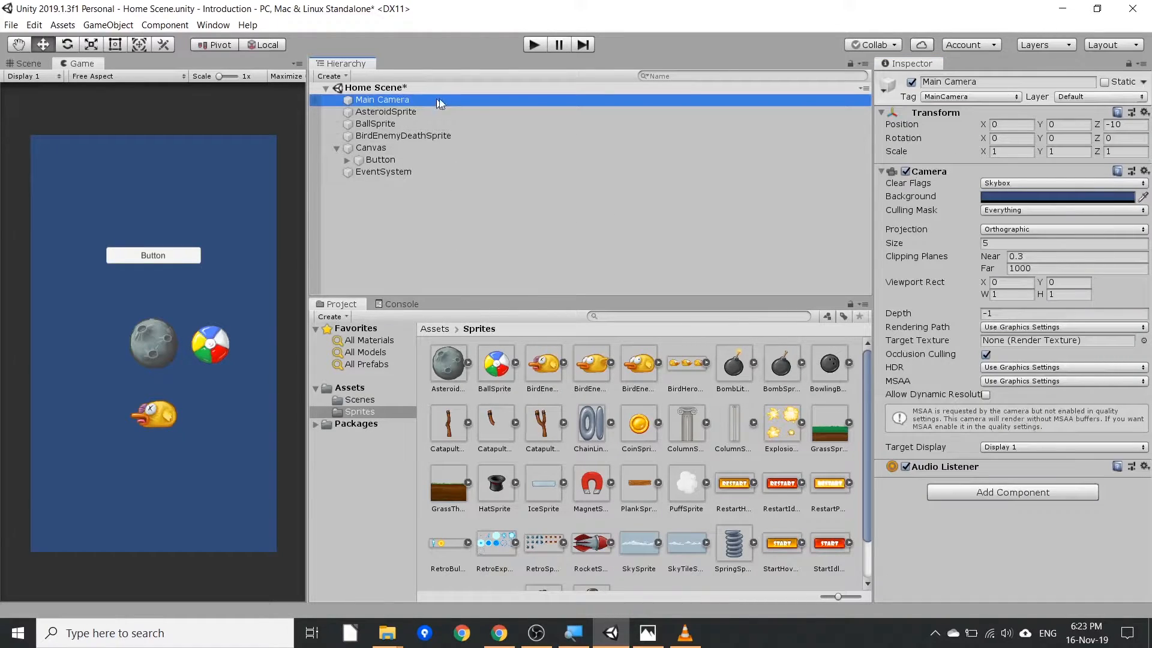
click(911, 82)
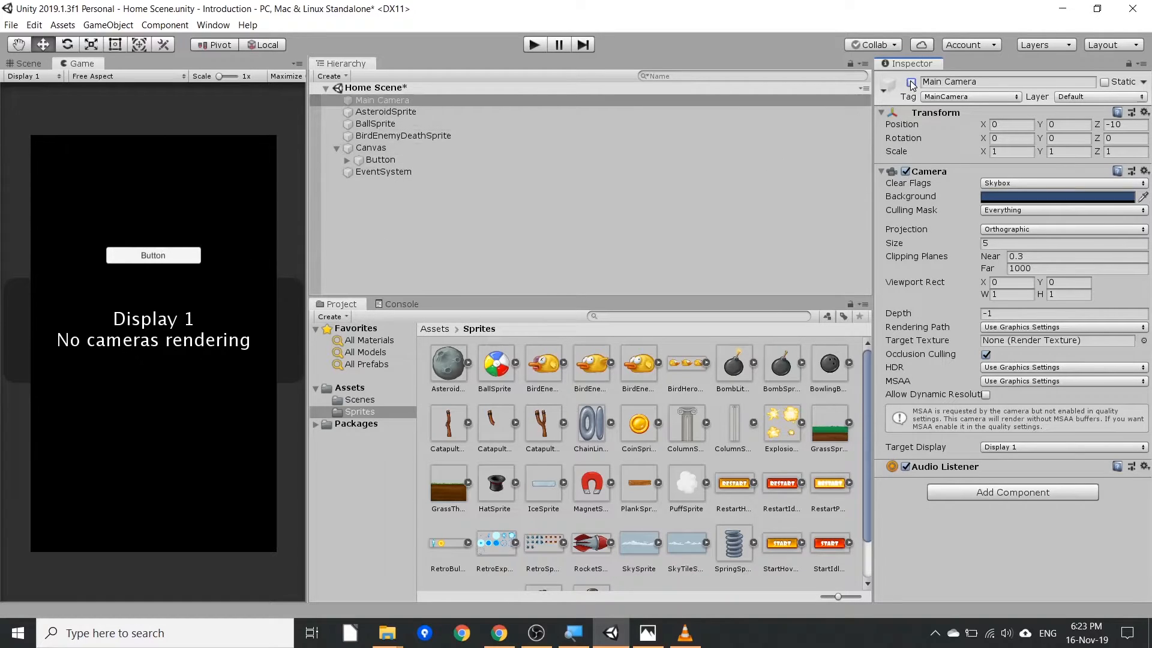
click(911, 82)
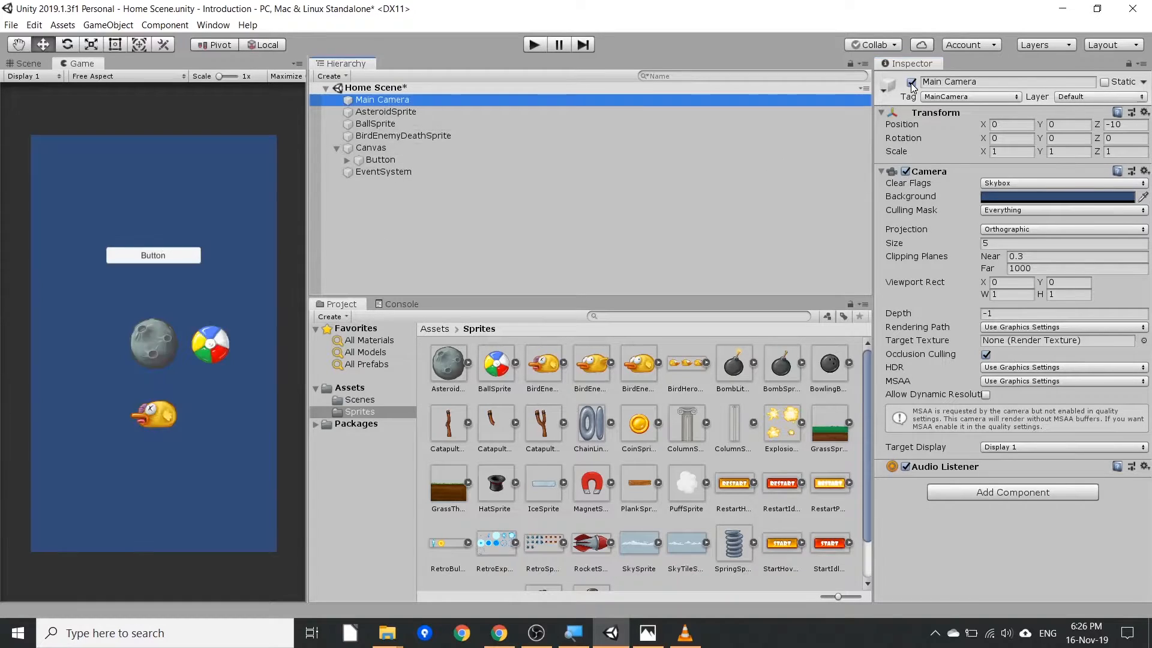
Delete every object in Home Scene from AsteroidSprite through EventSystem, leaving only the Main Camera.
click(427, 112)
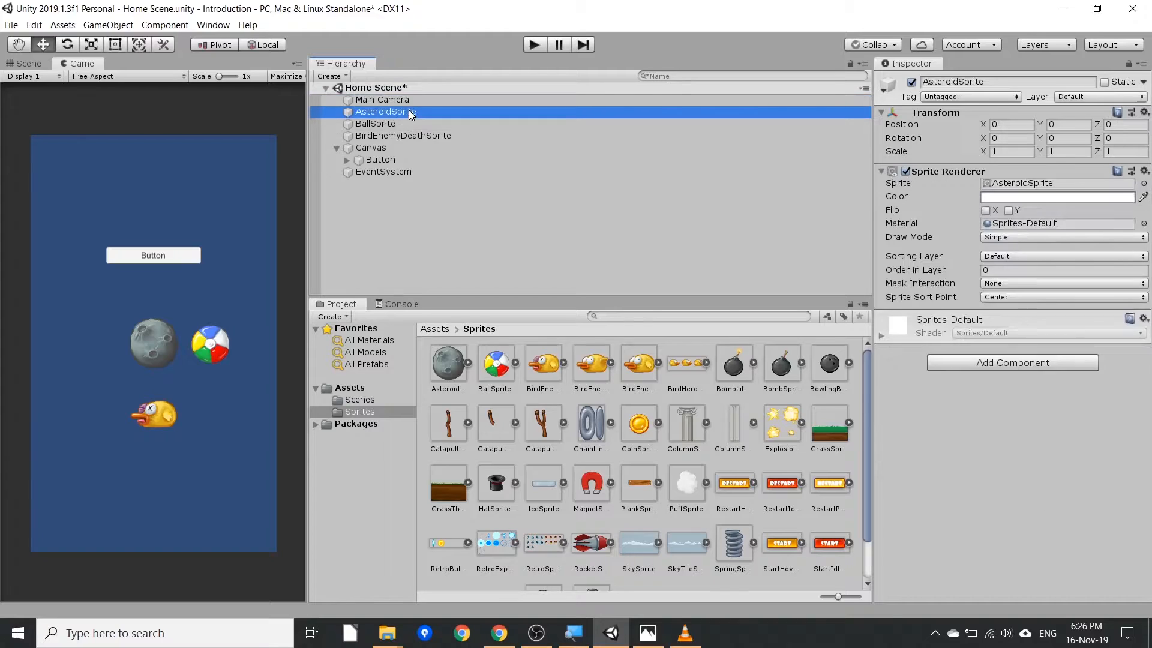
shift+click(394, 171)
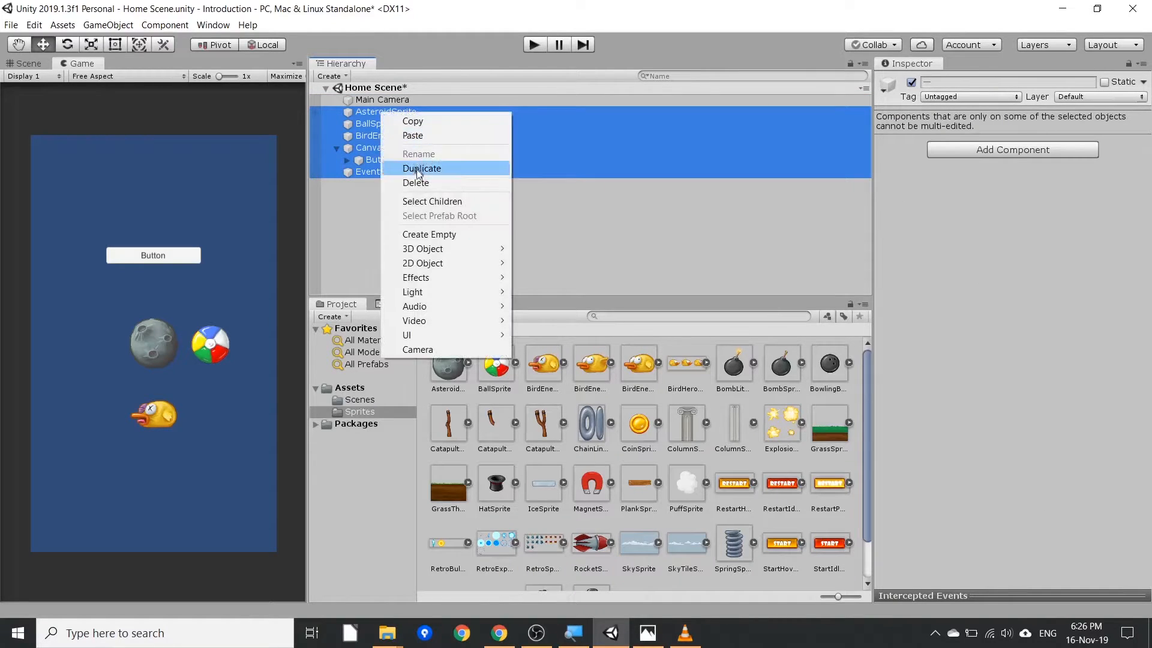
click(416, 183)
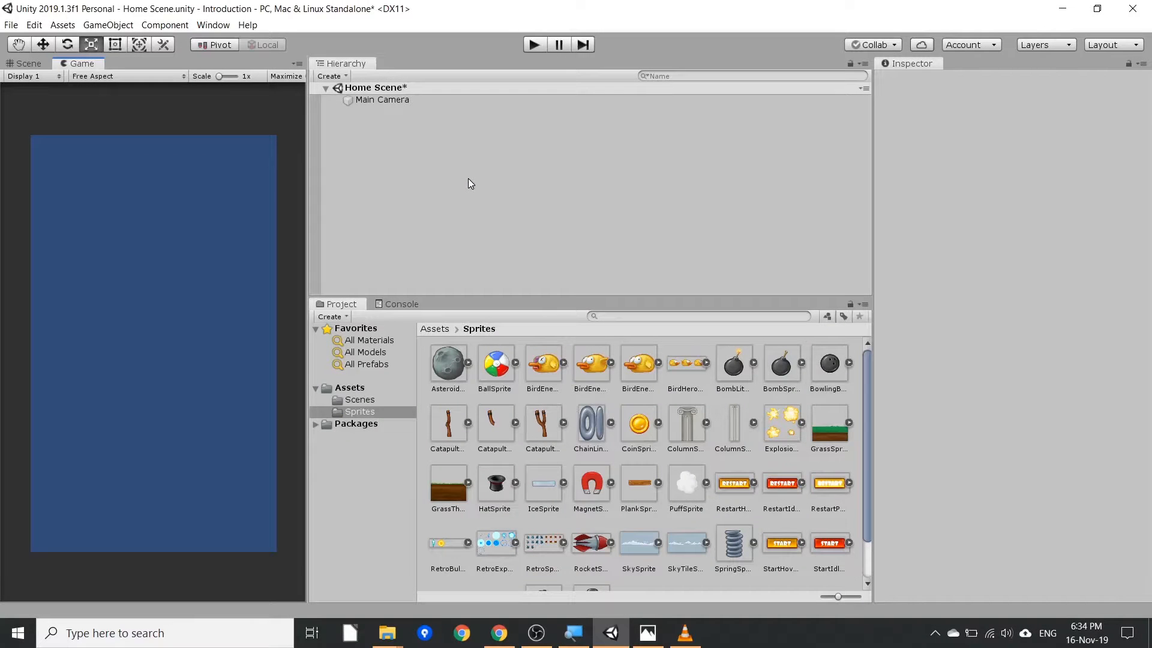
Add BirdEnemyDeathSprite from the Sprites folder to Home Scene and show it in the Scene view.
drag(543, 363, 409, 171)
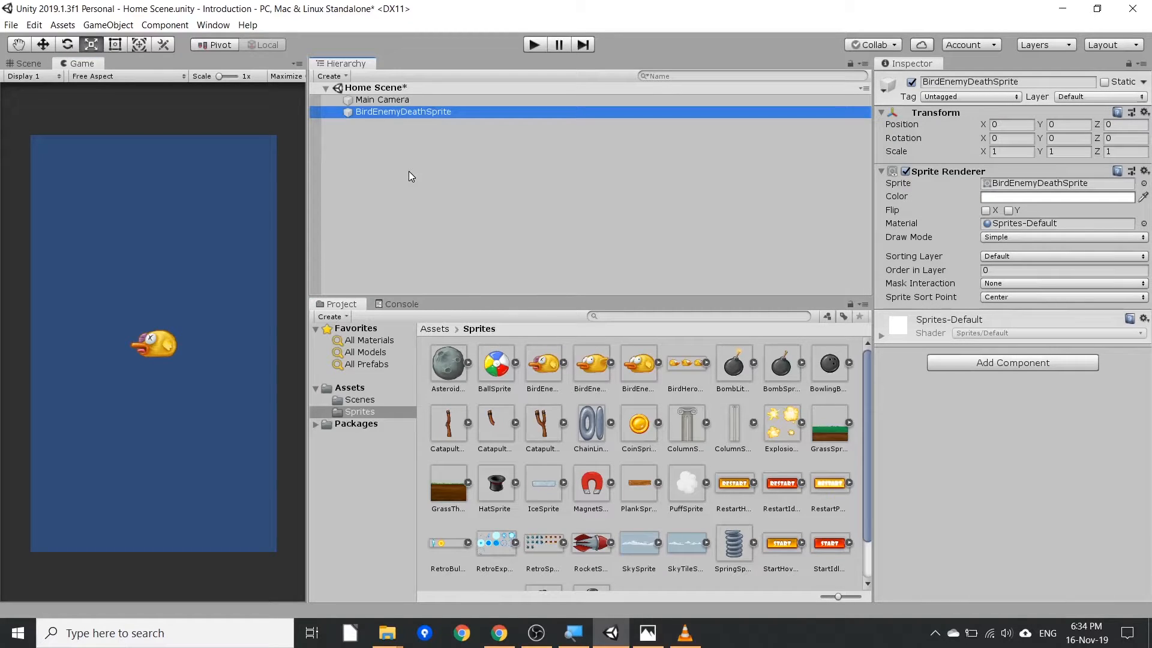
click(24, 63)
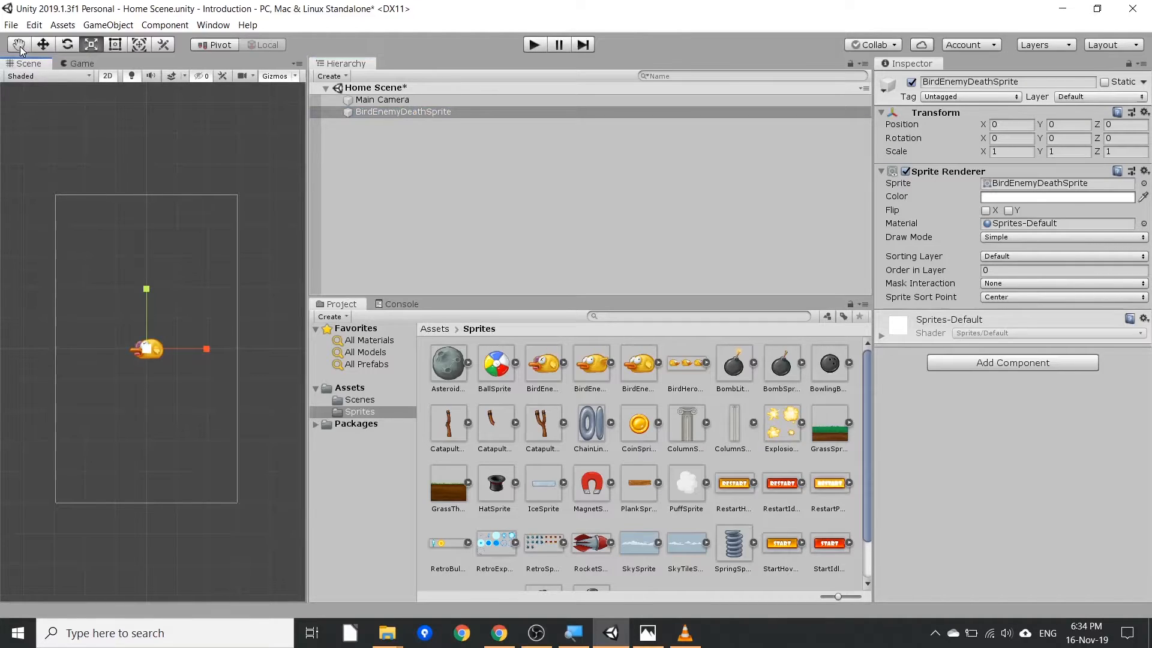
Examine BirdEnemyDeathSprite and the camera frame in the Scene view with the Hand tool, framing the sprite from the object list.
click(18, 46)
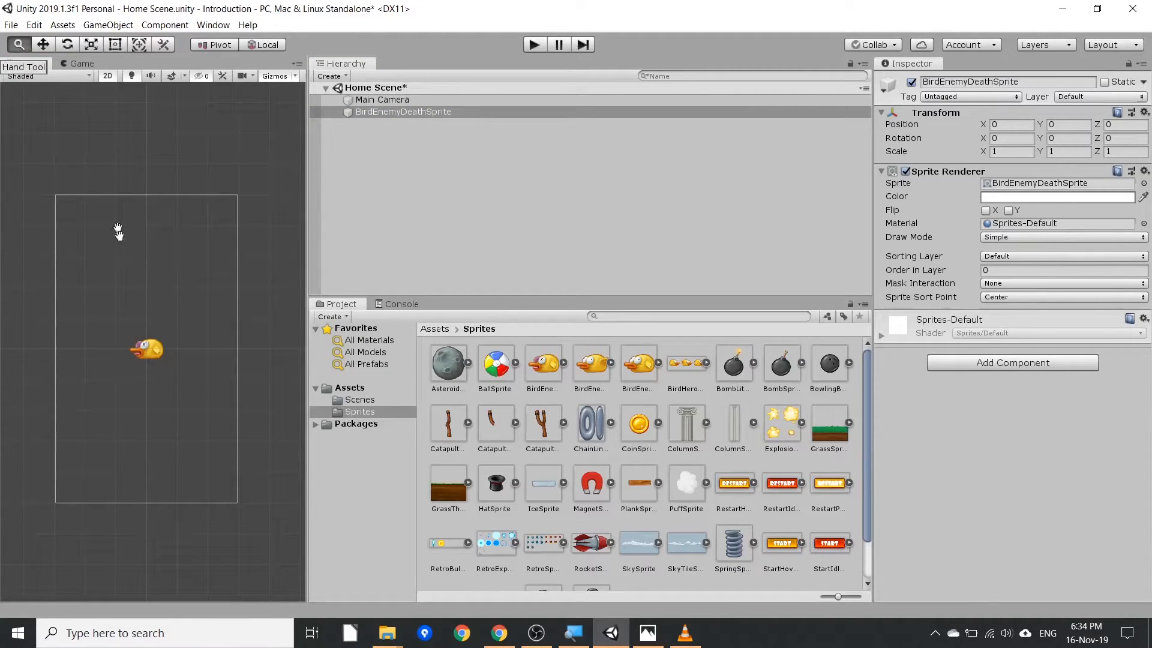
mouse_move(150, 310)
mouse_down()
mouse_move(132, 246)
mouse_move(65, 300)
mouse_move(156, 313)
mouse_move(143, 306)
mouse_up()
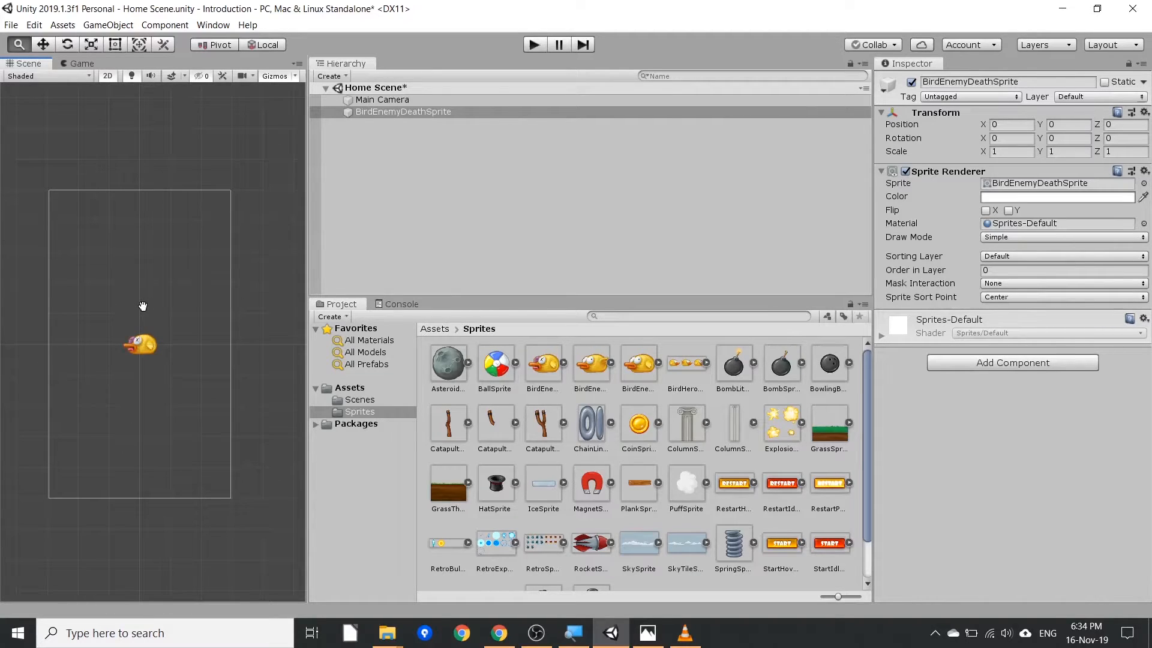
scroll(143, 306, up, 5)
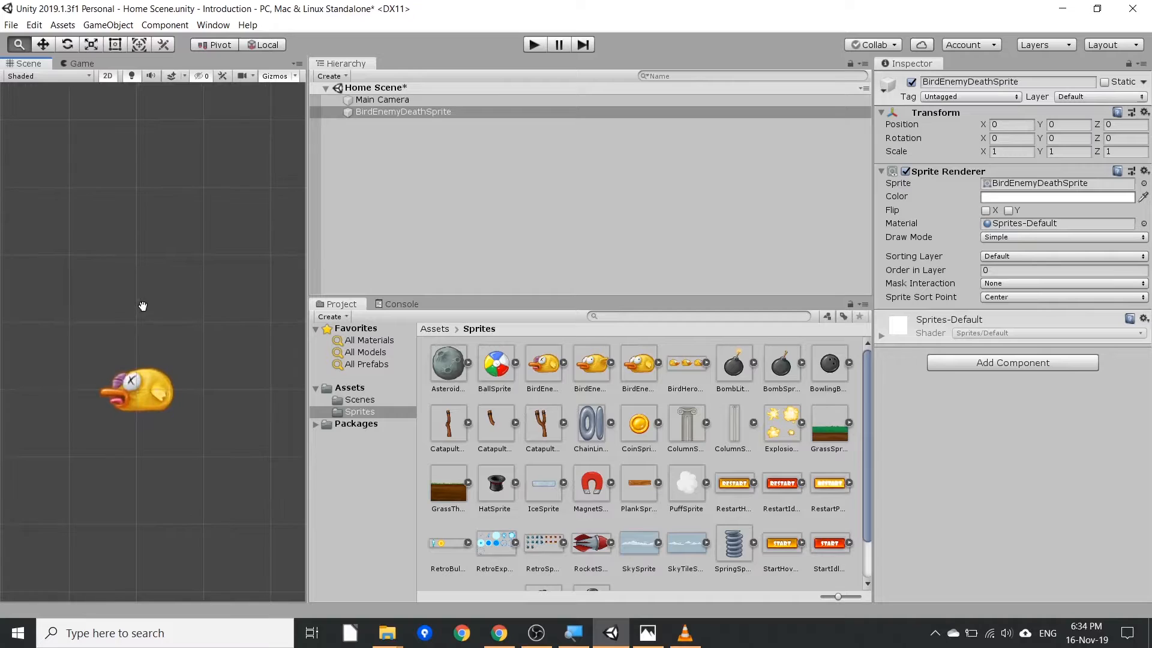
scroll(142, 306, down, 6)
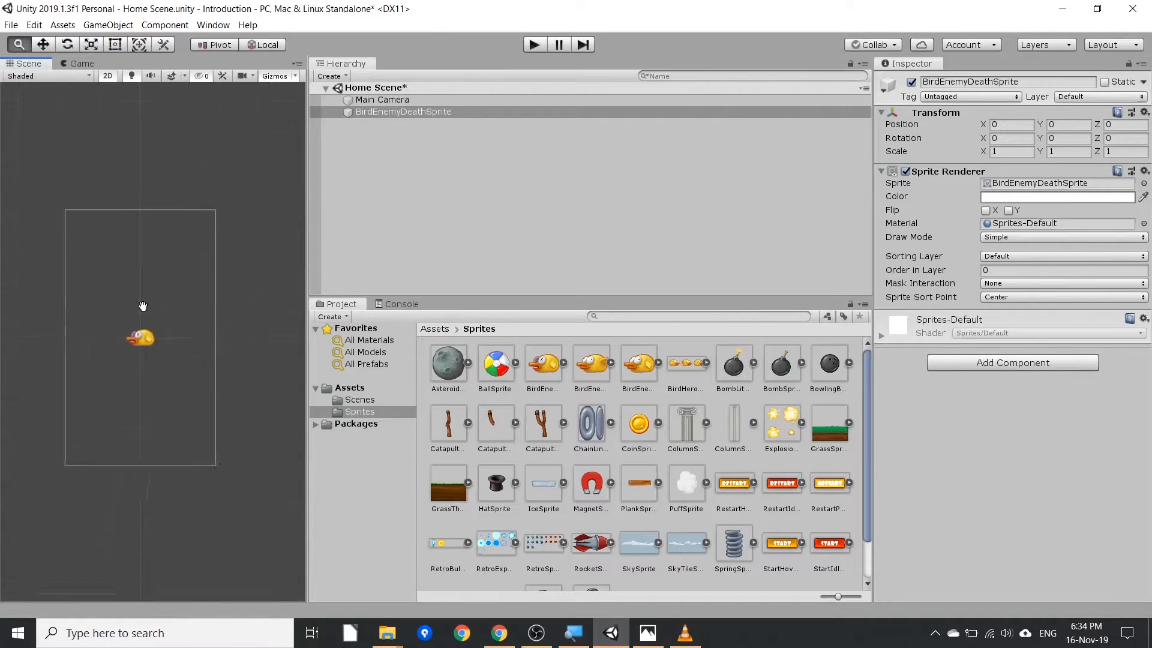
scroll(143, 306, down, 1)
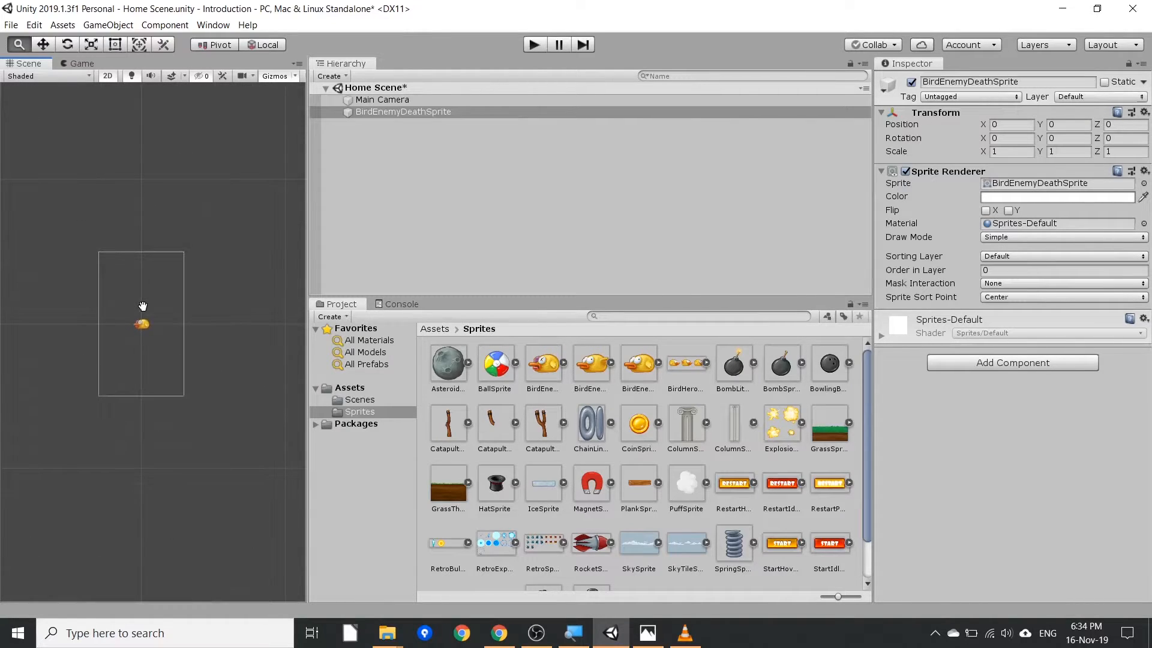
click(406, 112)
double_click(407, 111)
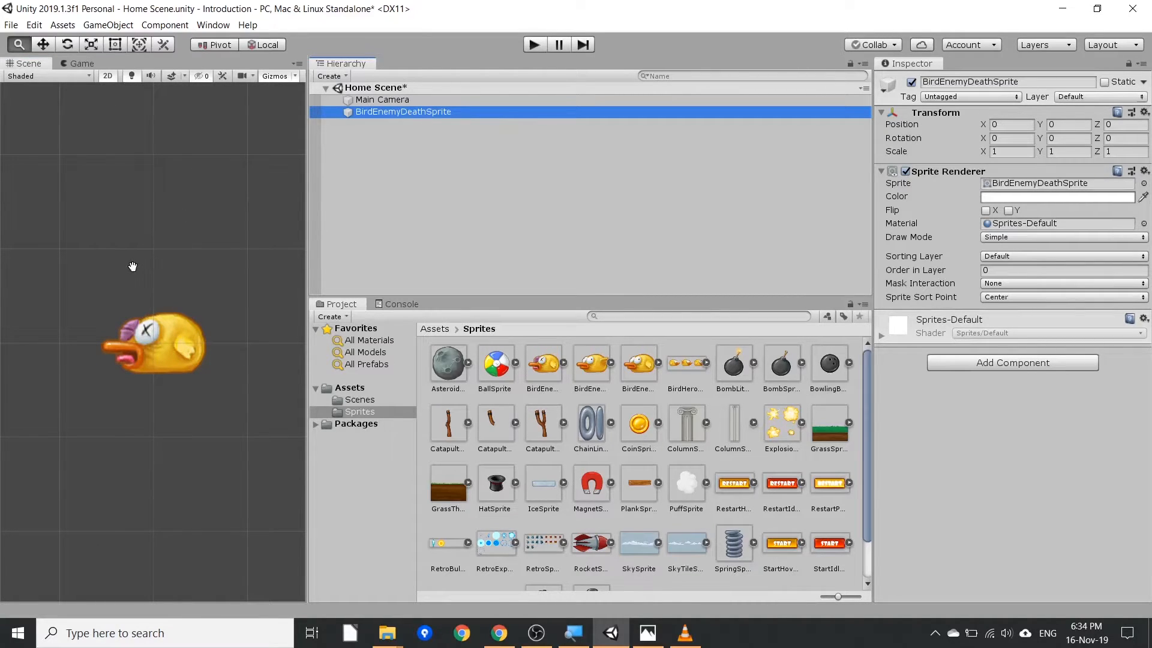
scroll(133, 267, down, 2)
scroll(132, 267, down, 3)
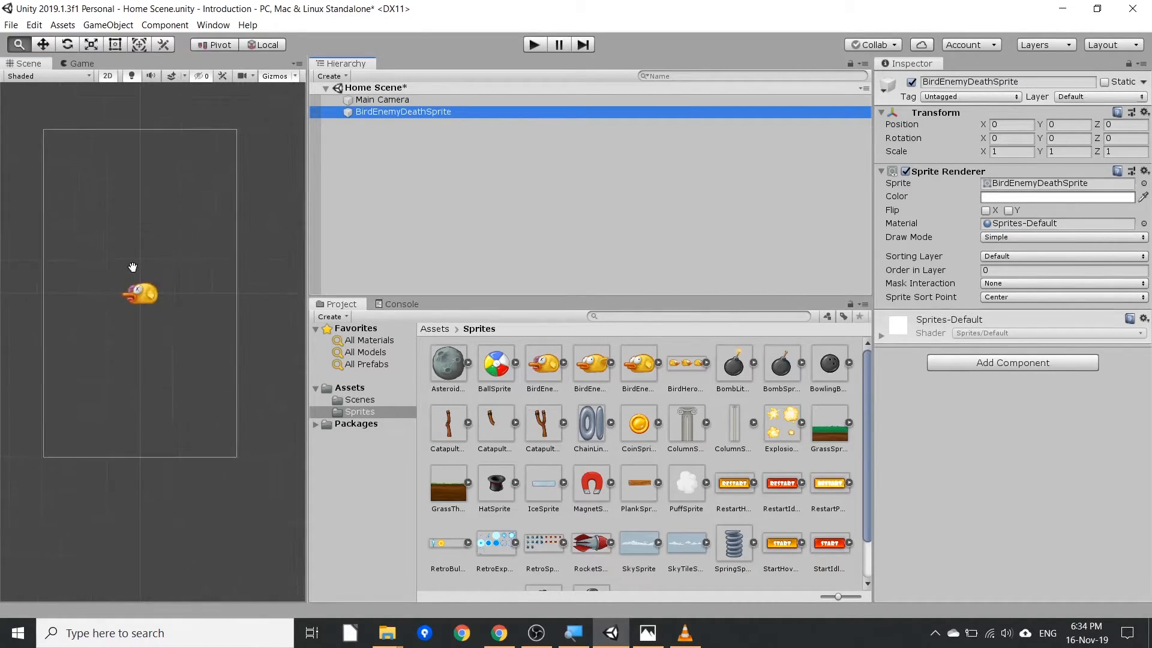
middle_drag(143, 248, 150, 293)
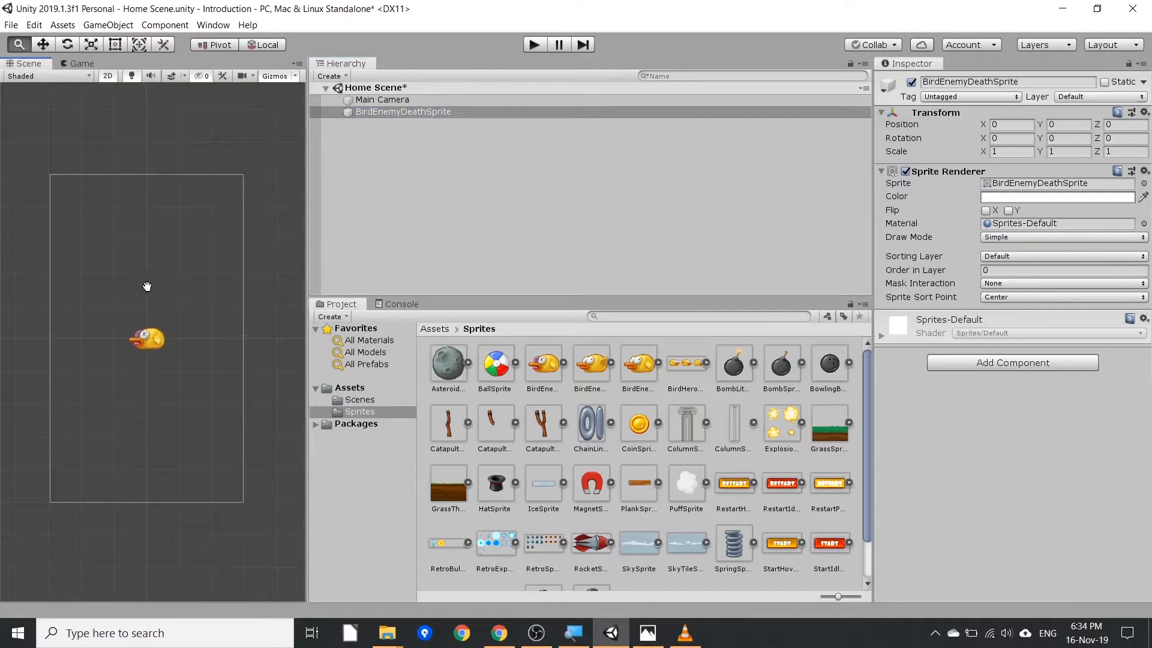
Move BirdEnemyDeathSprite to about X 1.31, Y 3.03 with the Move tool and check its placement in the Game view.
click(50, 46)
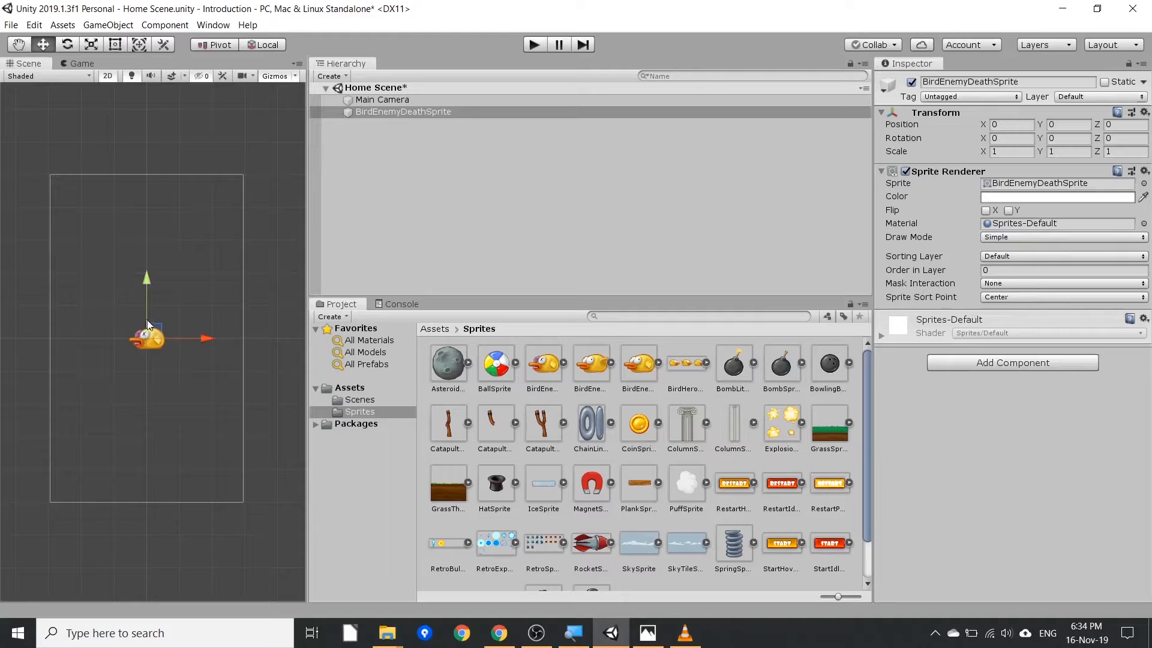
drag(157, 330, 199, 230)
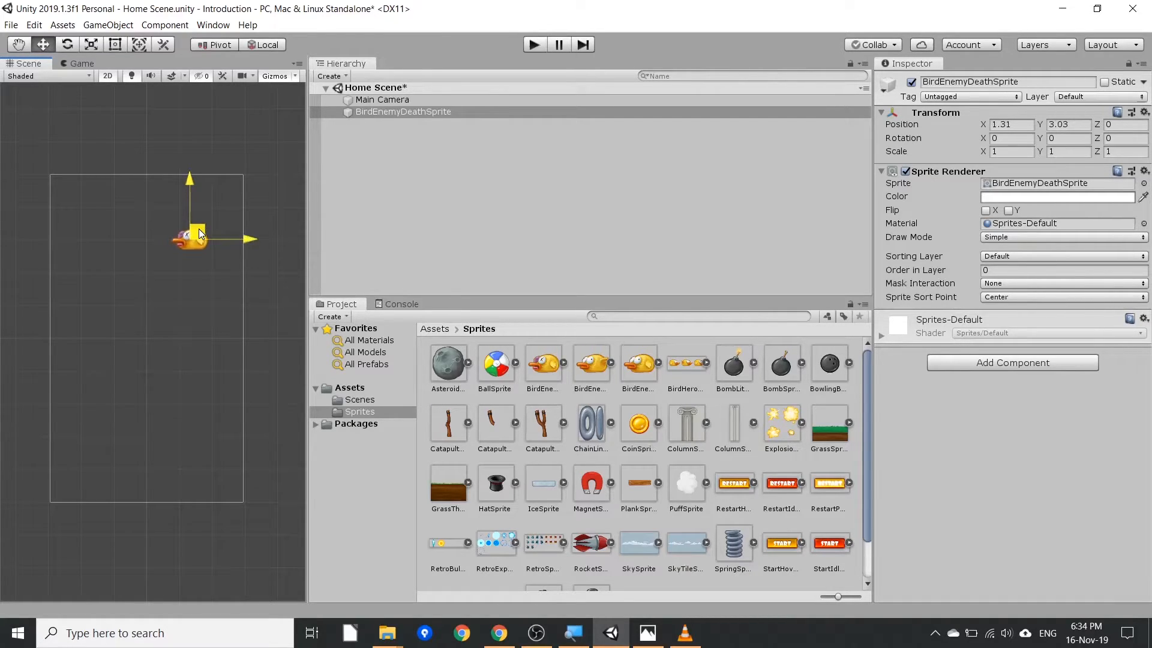
click(81, 63)
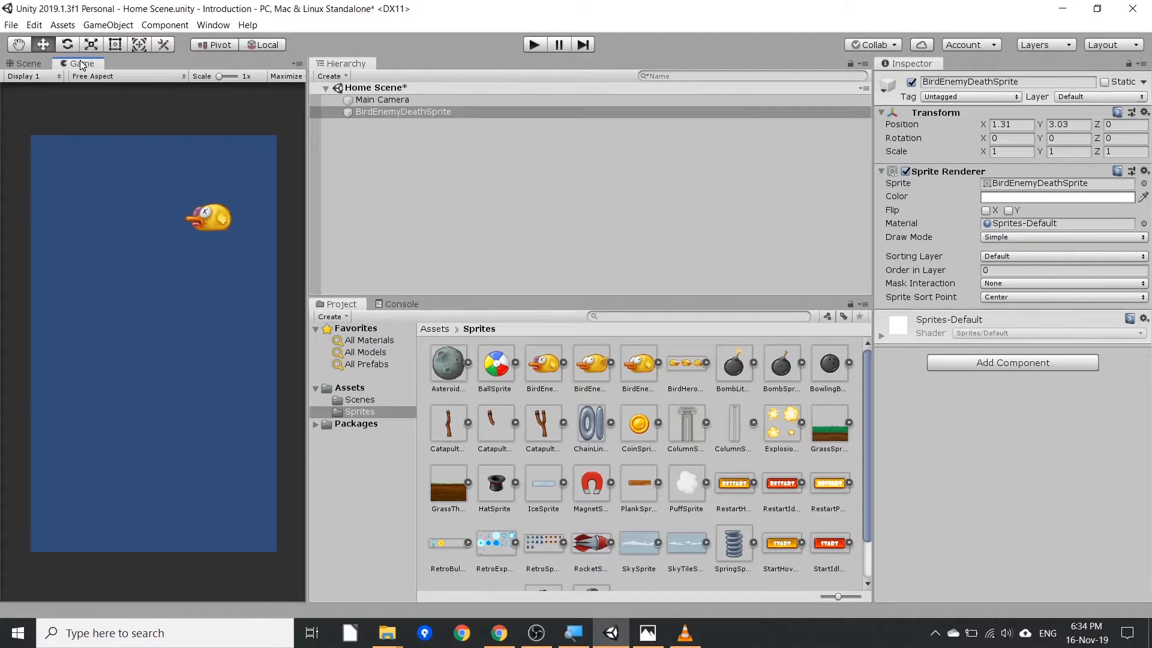
Move BirdEnemyDeathSprite in the Scene view along its Y and X axes to about X -0.11, Y -1.65.
click(29, 64)
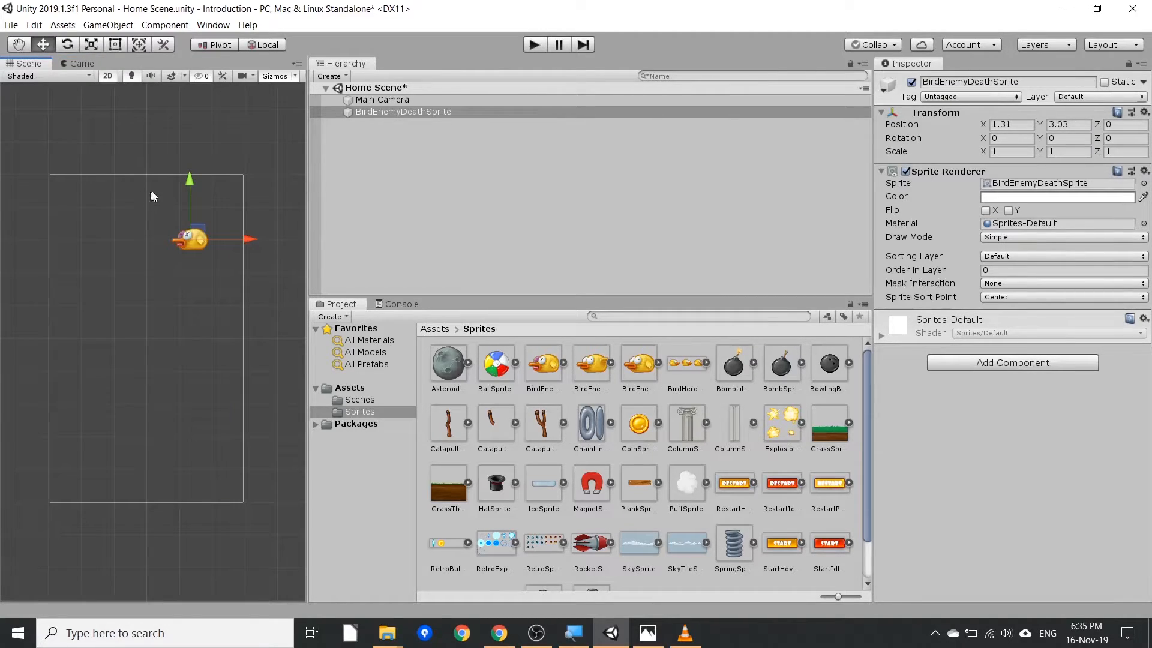
drag(189, 181, 188, 333)
drag(249, 397, 201, 399)
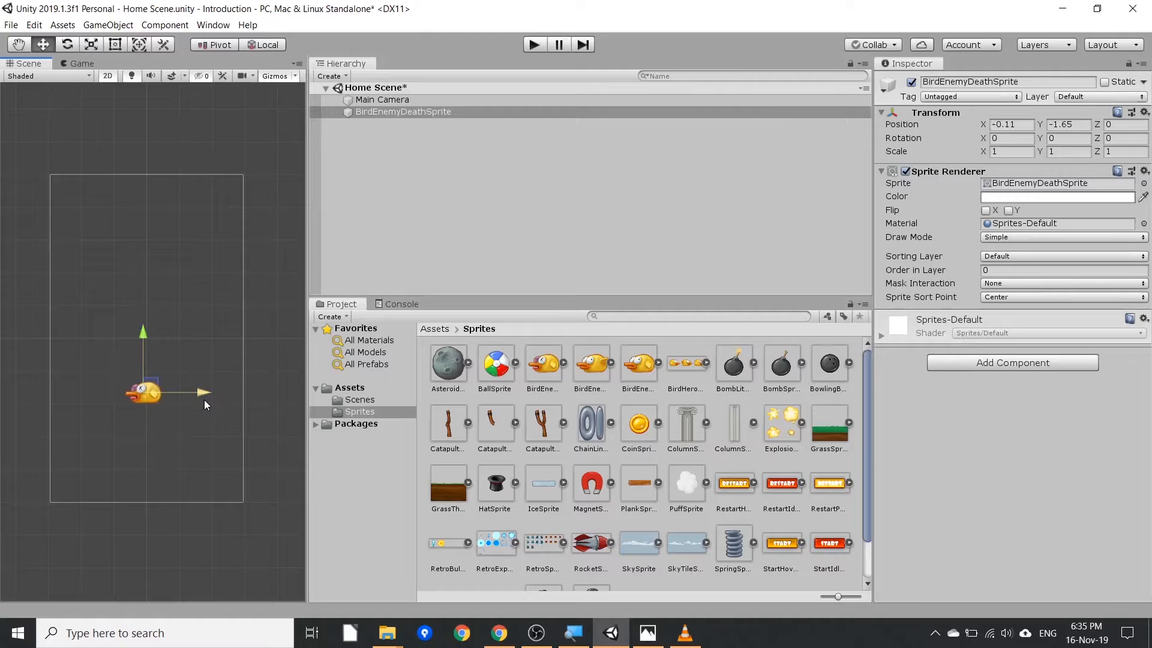
Set BirdEnemyDeathSprite's X and Y position to 0.
click(1014, 123)
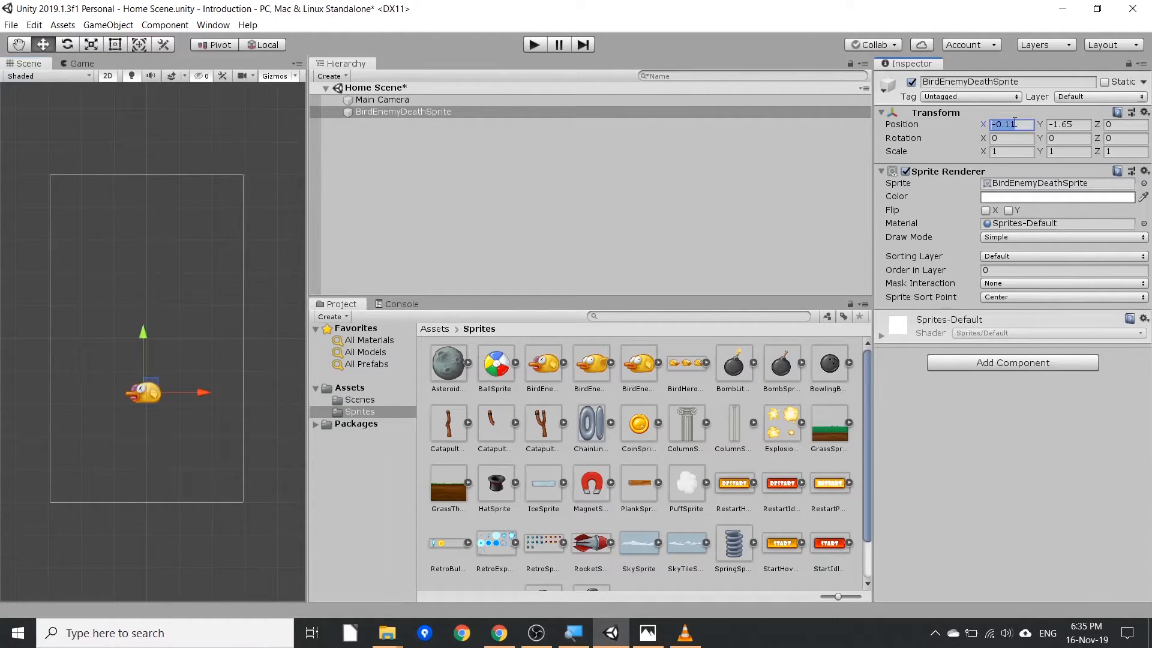
text(0)
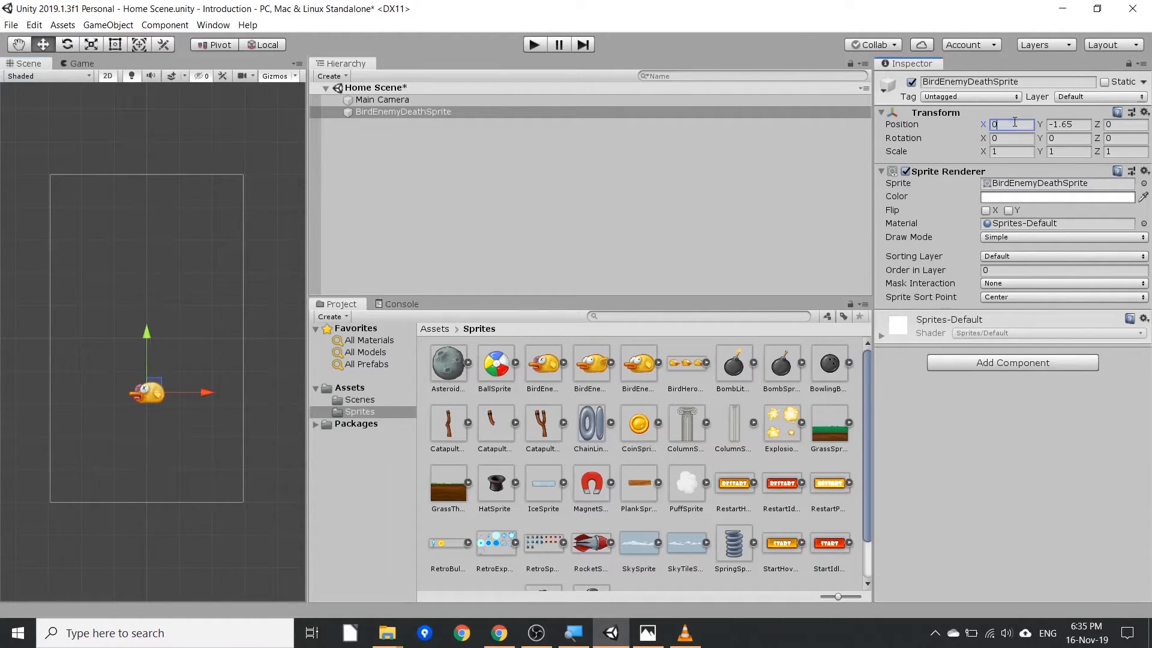
click(1055, 125)
text(0)
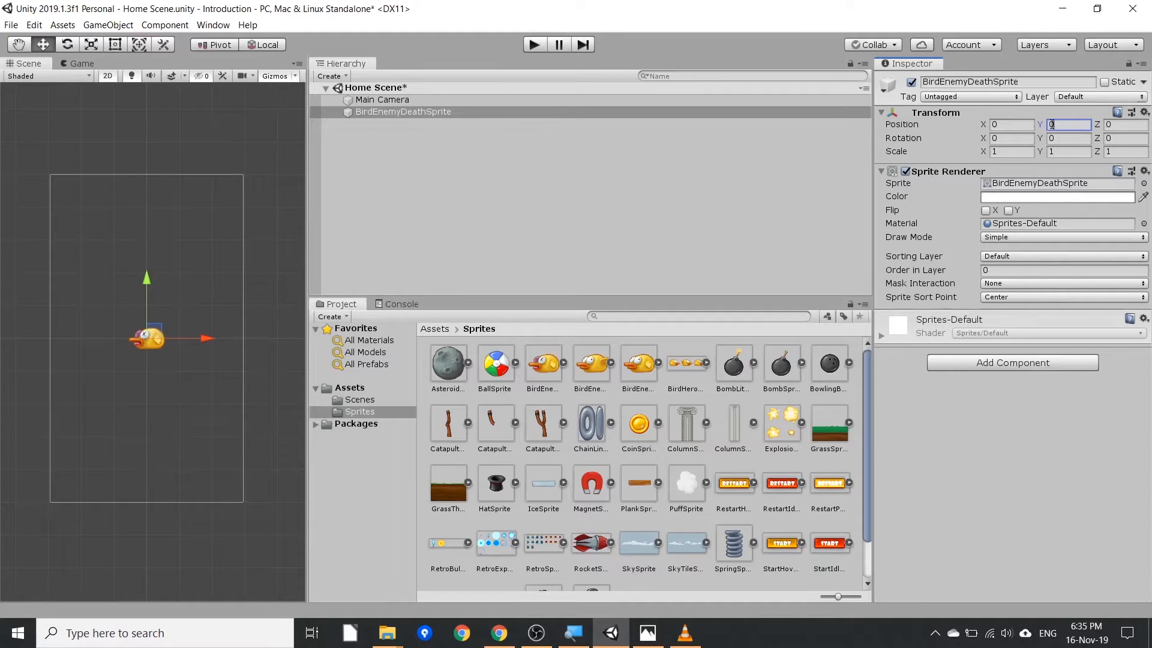
Shift BirdEnemyDeathSprite's position values to about X -1.42, Y 1.95, and reset its Transform.
drag(1040, 125, 952, 136)
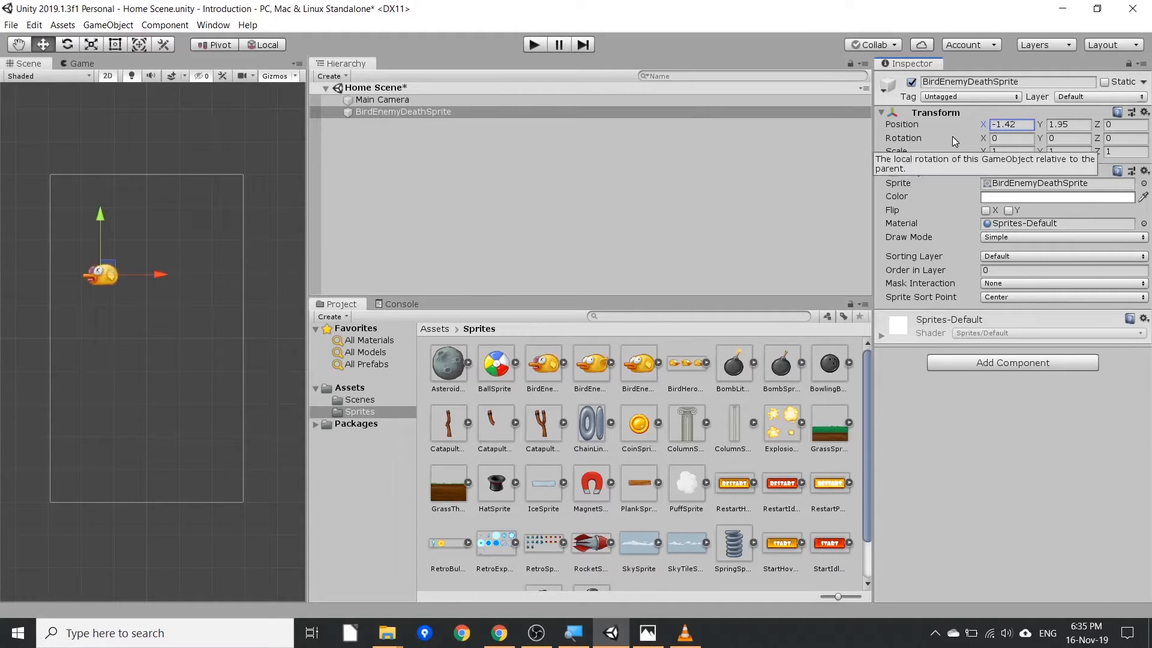
click(1144, 113)
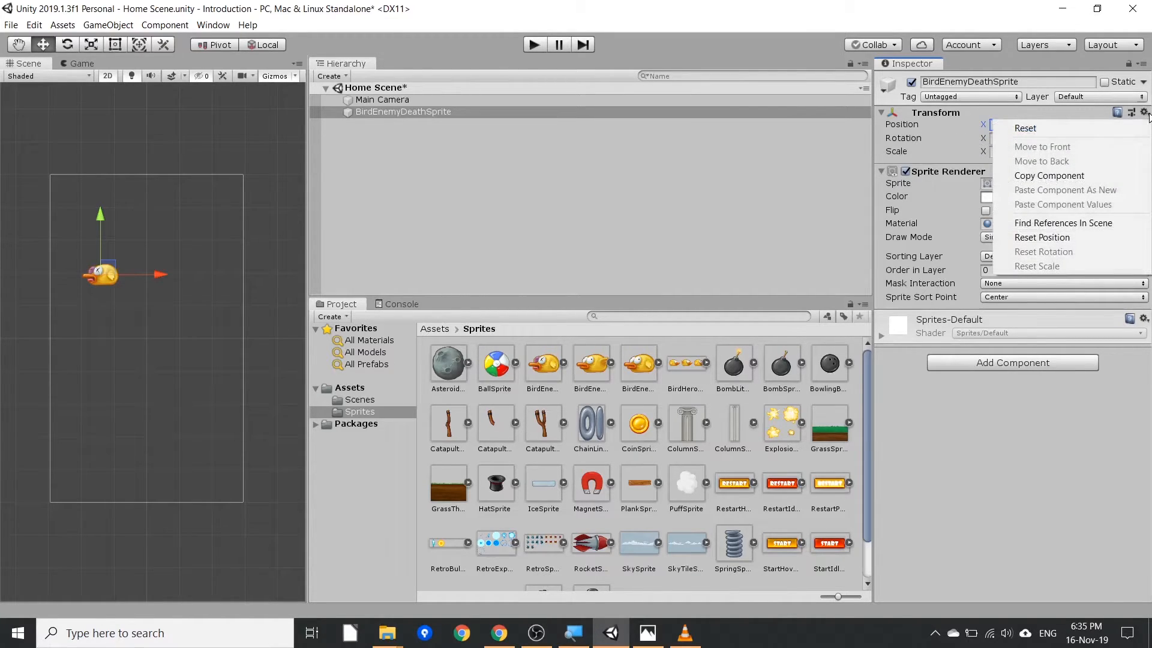
click(1081, 128)
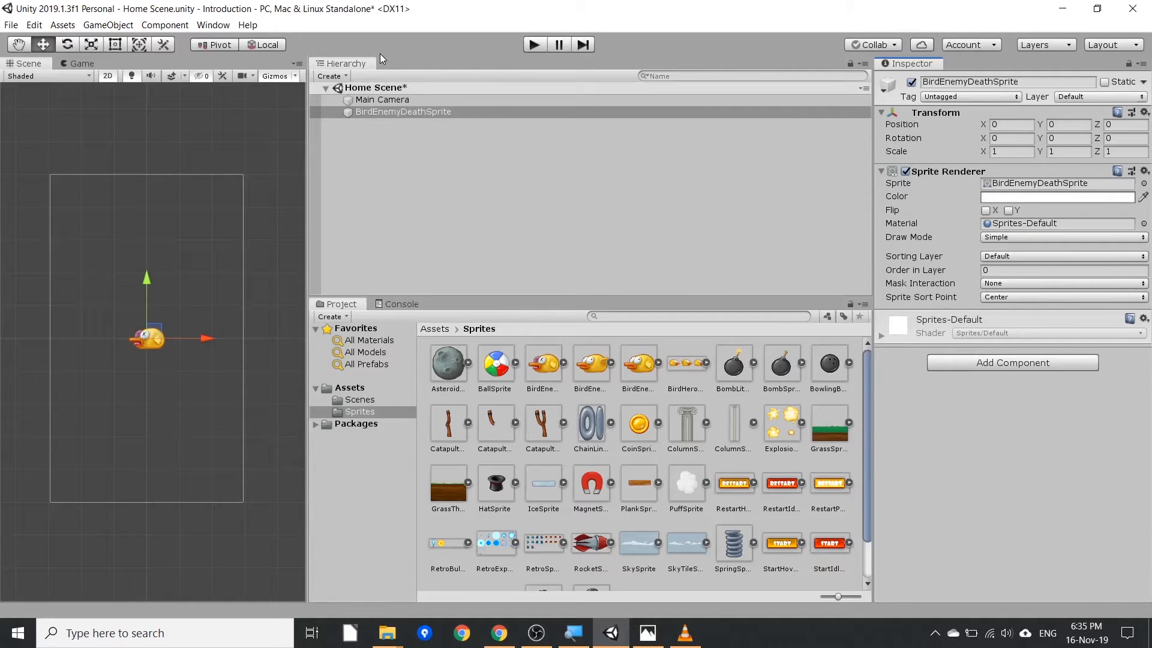
Rotate BirdEnemyDeathSprite to about 21.2 degrees on Z with the Rotate tool and set its Z rotation to 0.
click(69, 46)
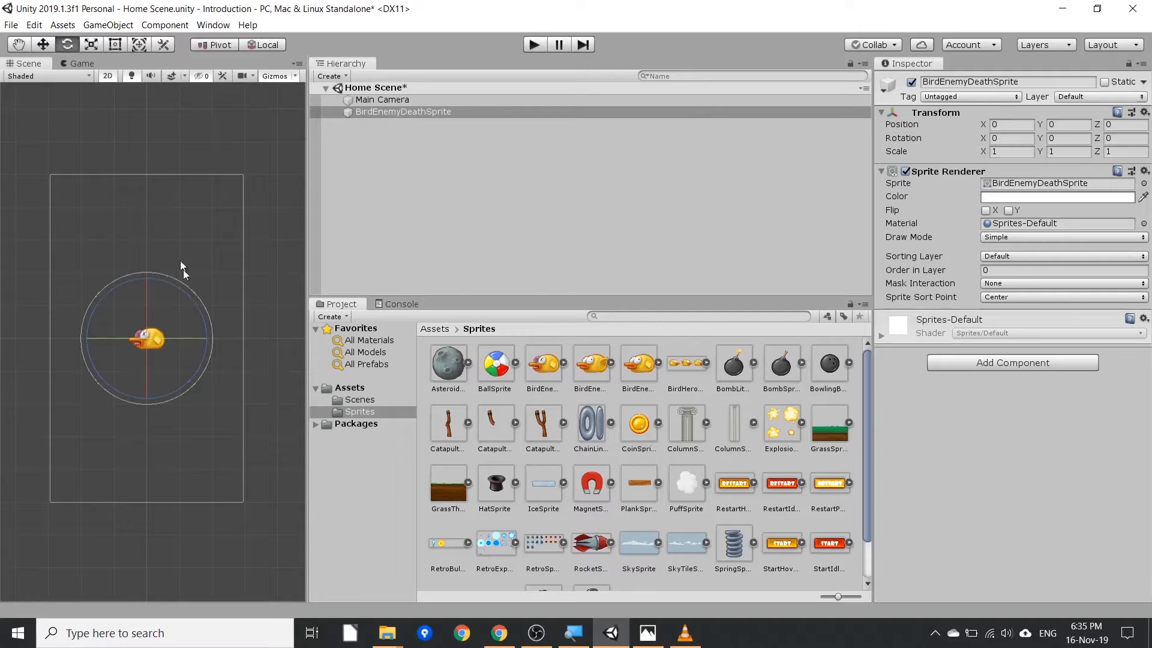
drag(209, 329, 202, 285)
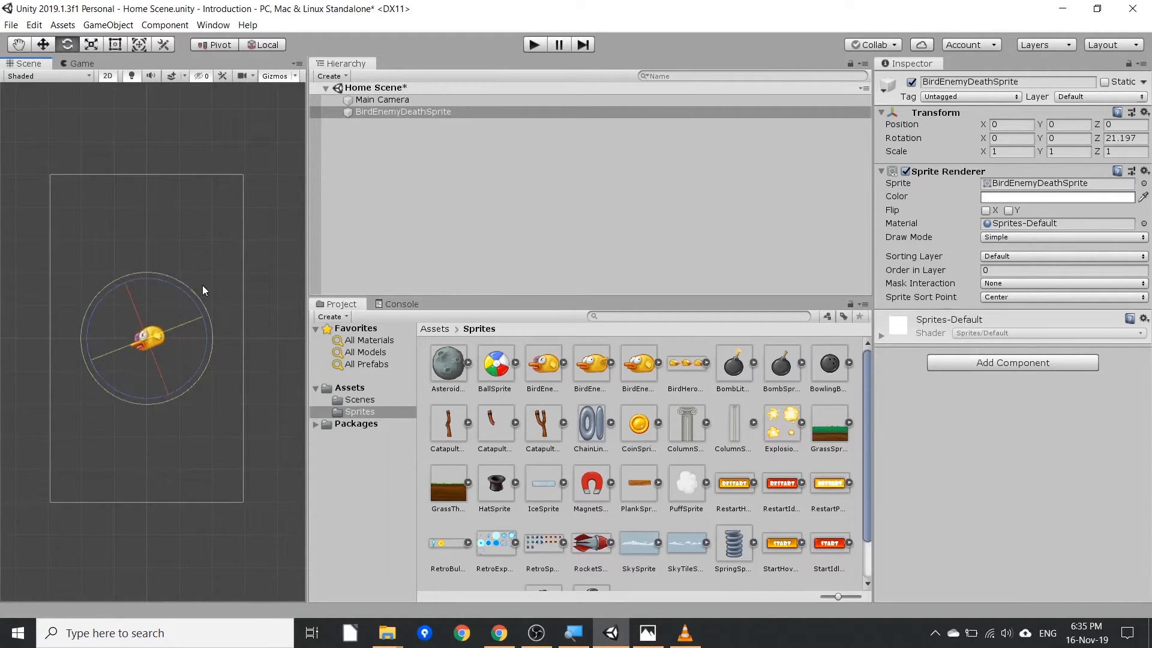
drag(1097, 138, 1125, 140)
text(0)
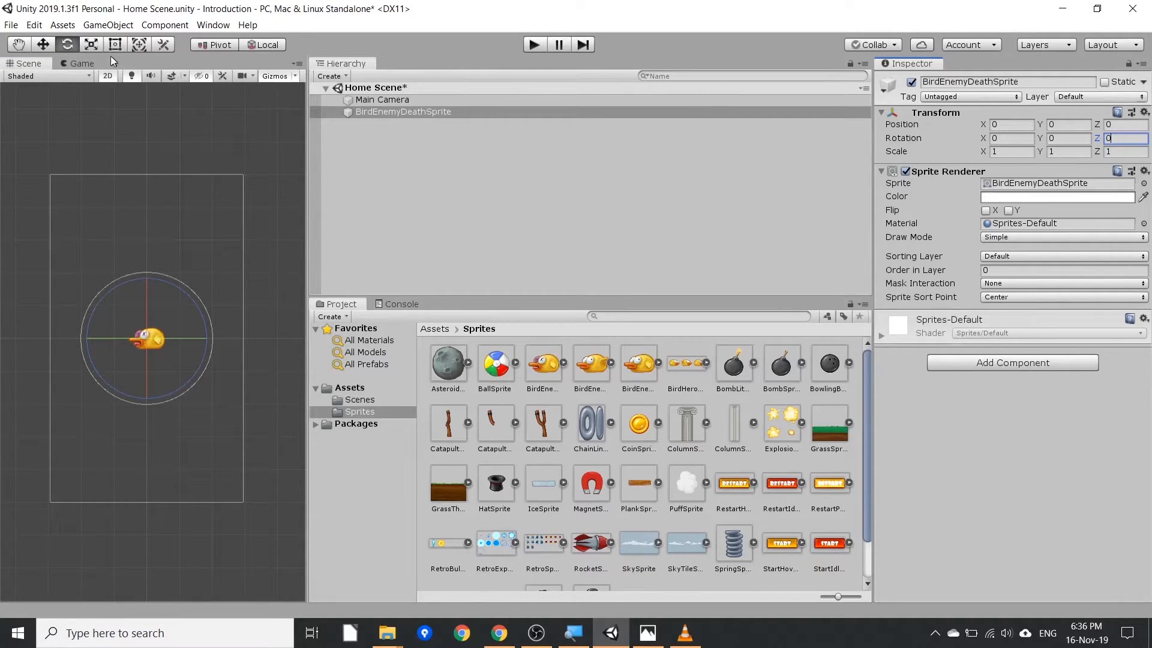
Enlarge BirdEnemyDeathSprite uniformly to about 2.61 with the Scale tool, and rescale it to about X 1.44, Y 5.06.
click(91, 45)
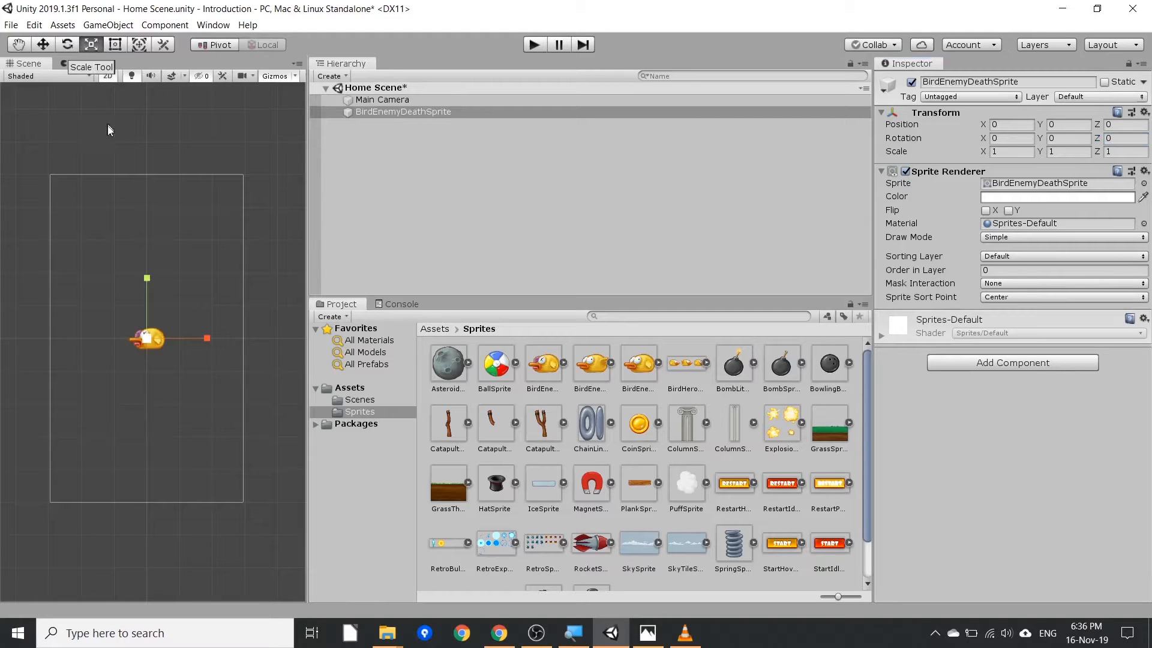
drag(149, 339, 230, 231)
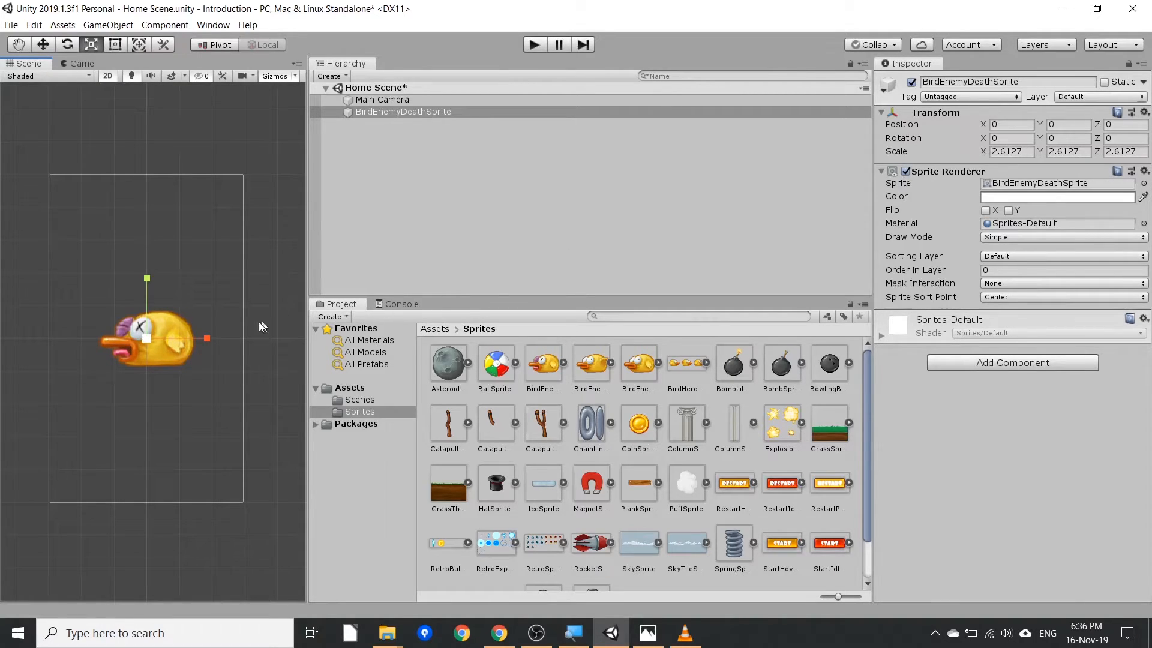
drag(210, 337, 175, 341)
drag(150, 277, 151, 222)
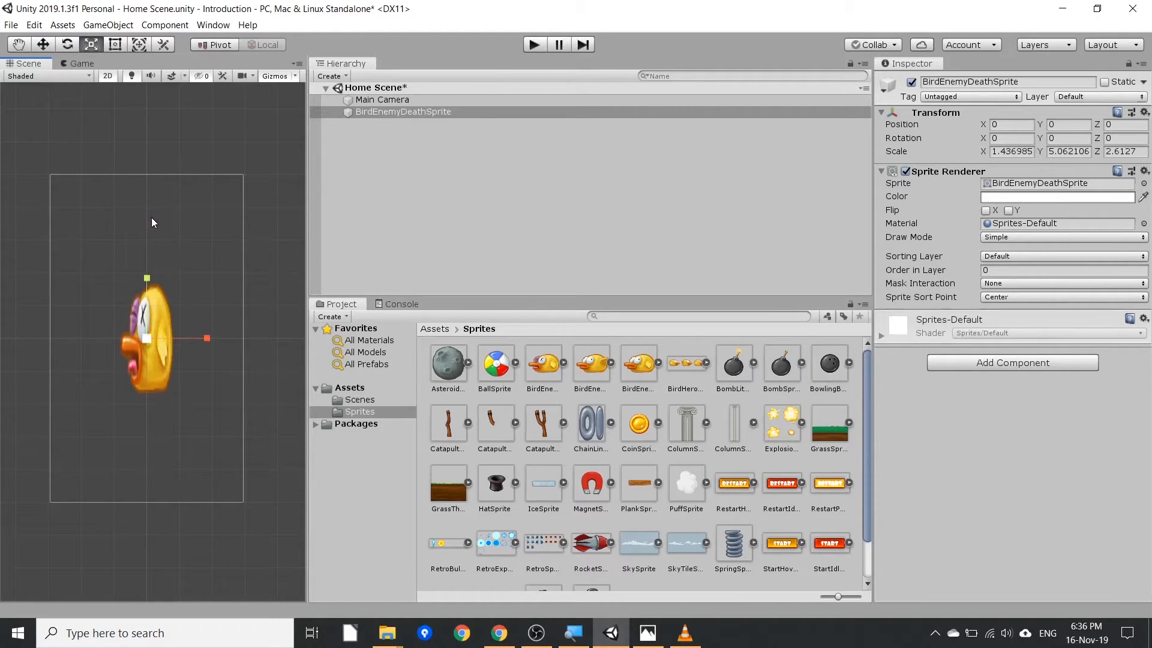
Set BirdEnemyDeathSprite's X, Y and Z scale to 1.
click(1010, 151)
text(1)
click(1065, 151)
text(1)
click(1122, 152)
text(1)
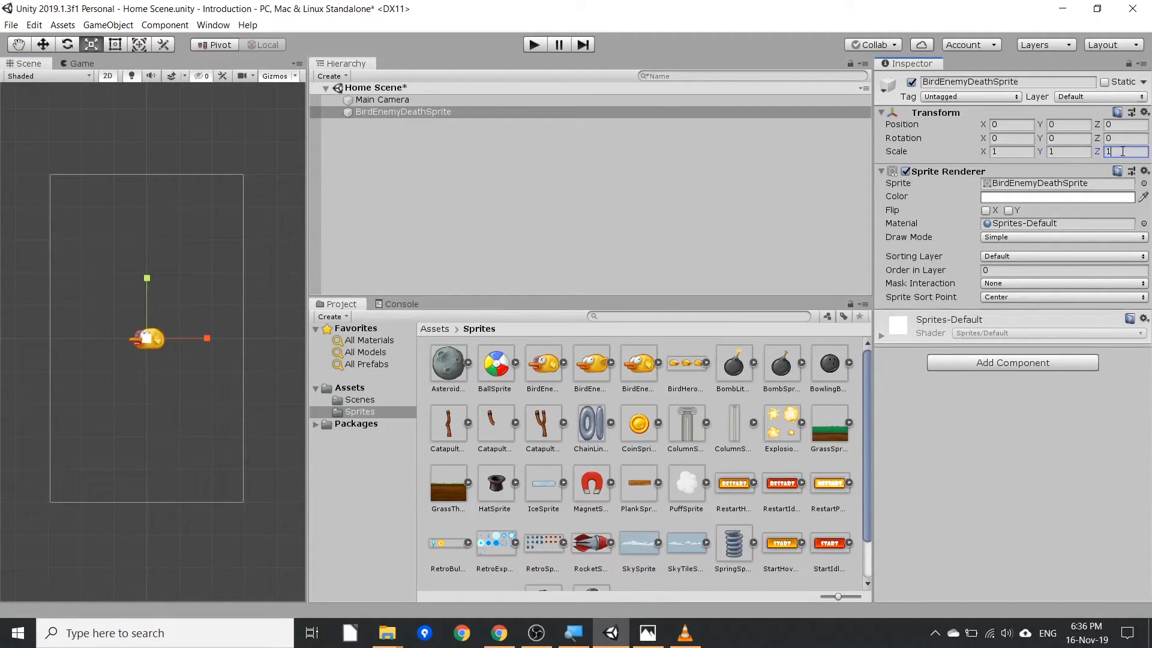
Try the Rect tool on BirdEnemyDeathSprite, stretching it to about Y scale 3.17 and resizing it to about 2.90 by 3.02, undoing each change.
click(116, 46)
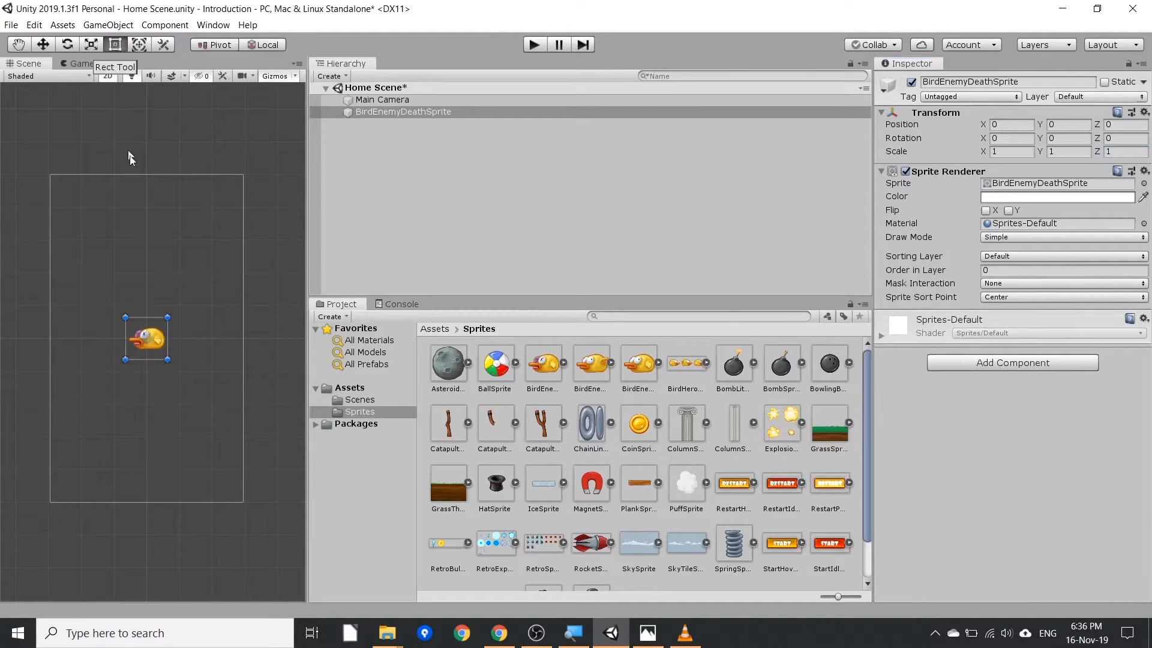
drag(159, 315, 159, 224)
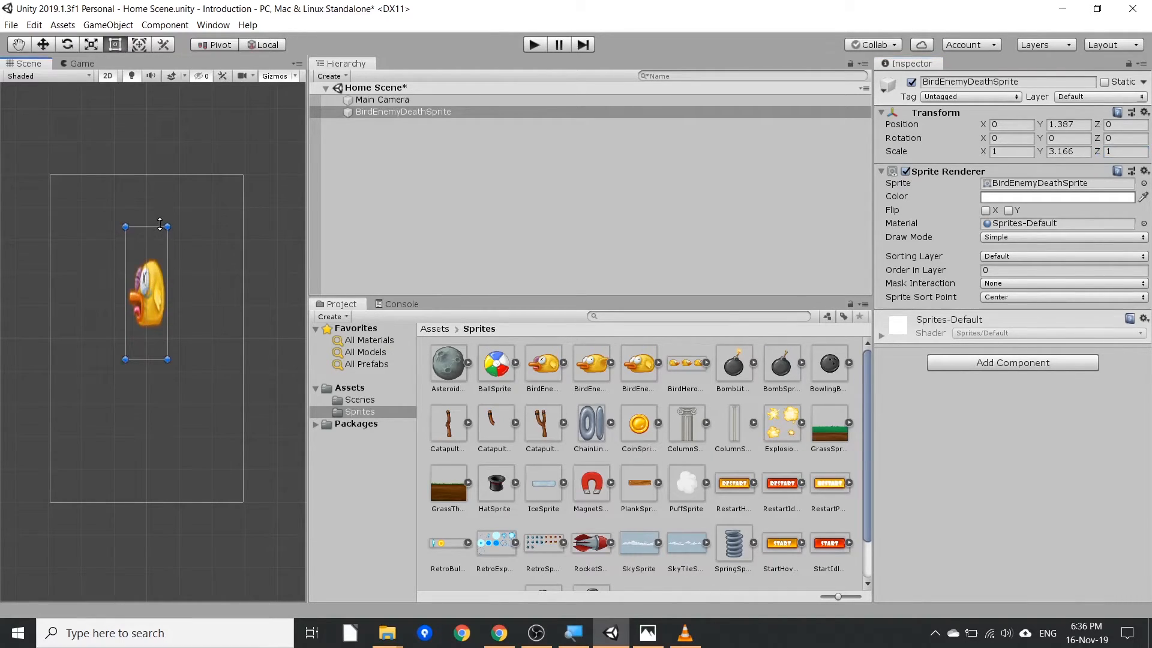
key(ctrl+z)
drag(167, 317, 246, 232)
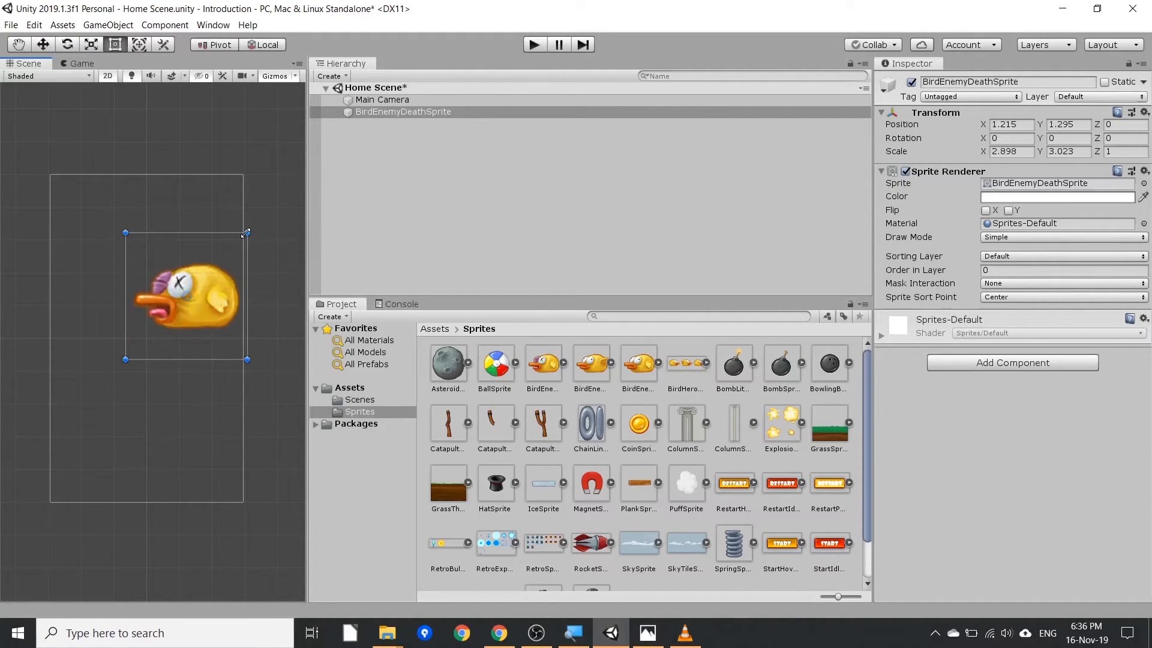
key(ctrl+z)
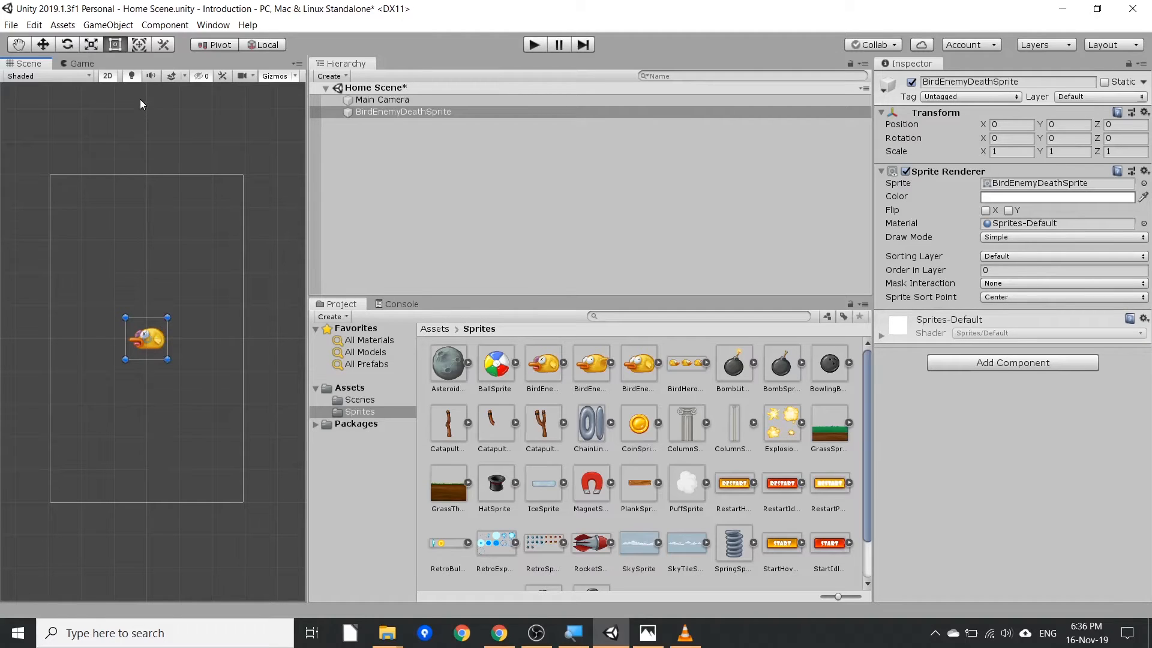
Rotate BirdEnemyDeathSprite to about -3.6 degrees, scale it to about 1.59 by 0.70 and move it with the Transform tool, and reset its Transform.
click(139, 44)
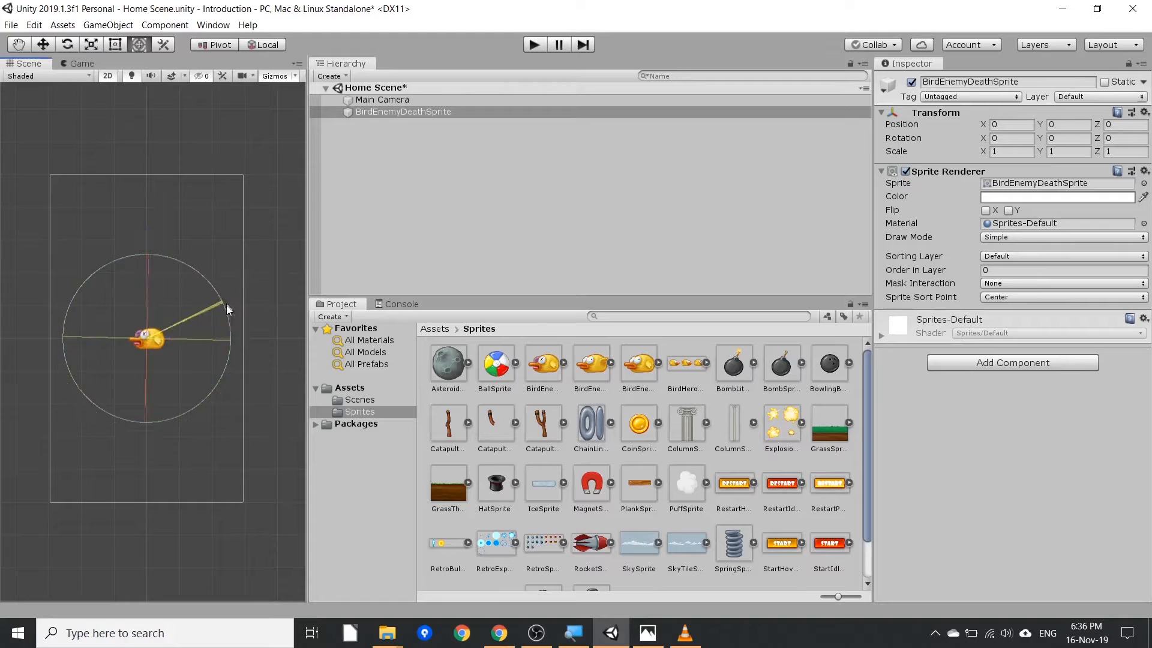
drag(226, 304, 197, 279)
mouse_move(152, 228)
mouse_down()
mouse_move(159, 157)
mouse_move(155, 235)
mouse_up()
mouse_move(251, 345)
mouse_down()
mouse_move(283, 346)
mouse_move(267, 345)
mouse_up()
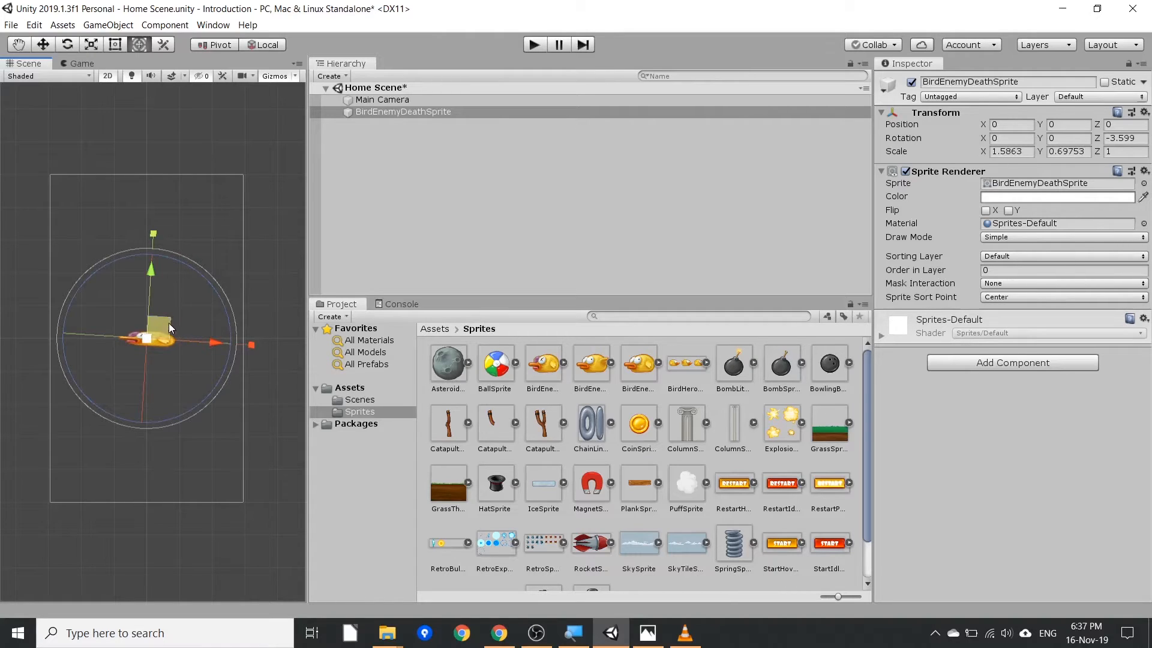
drag(168, 322, 141, 305)
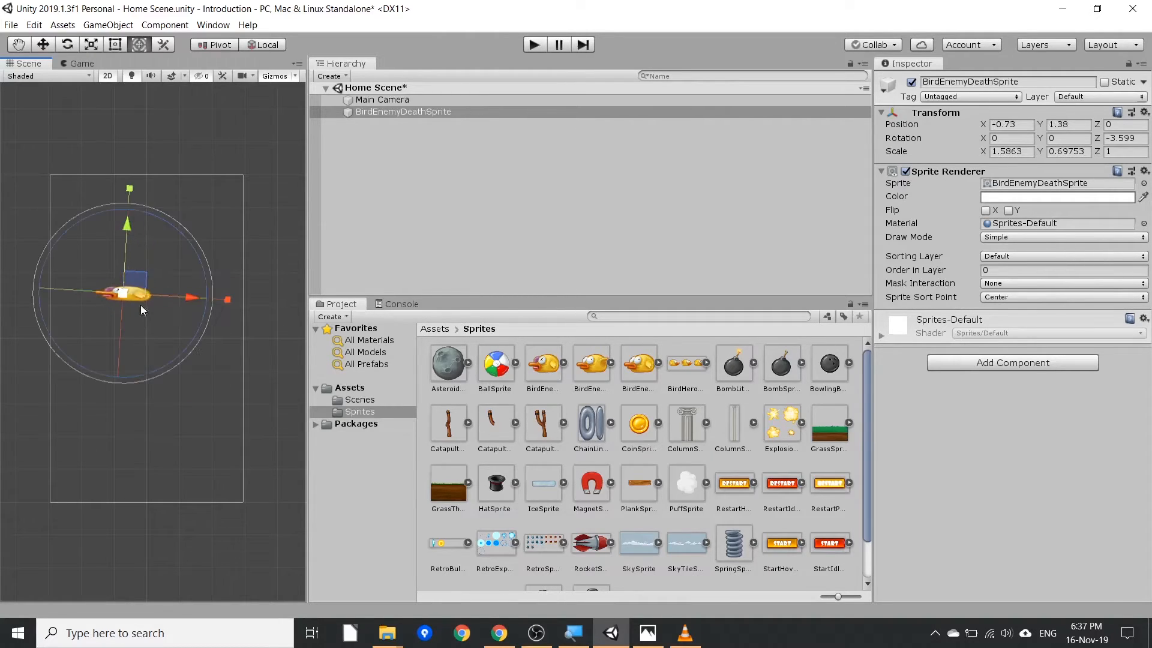
click(1144, 112)
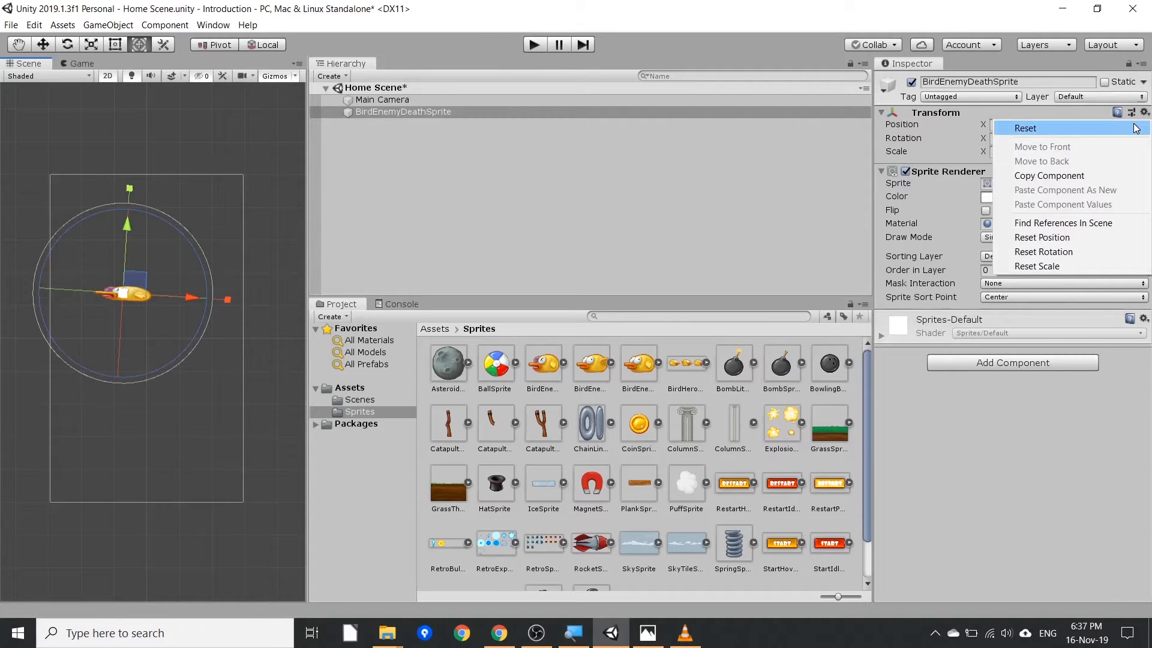
click(1136, 128)
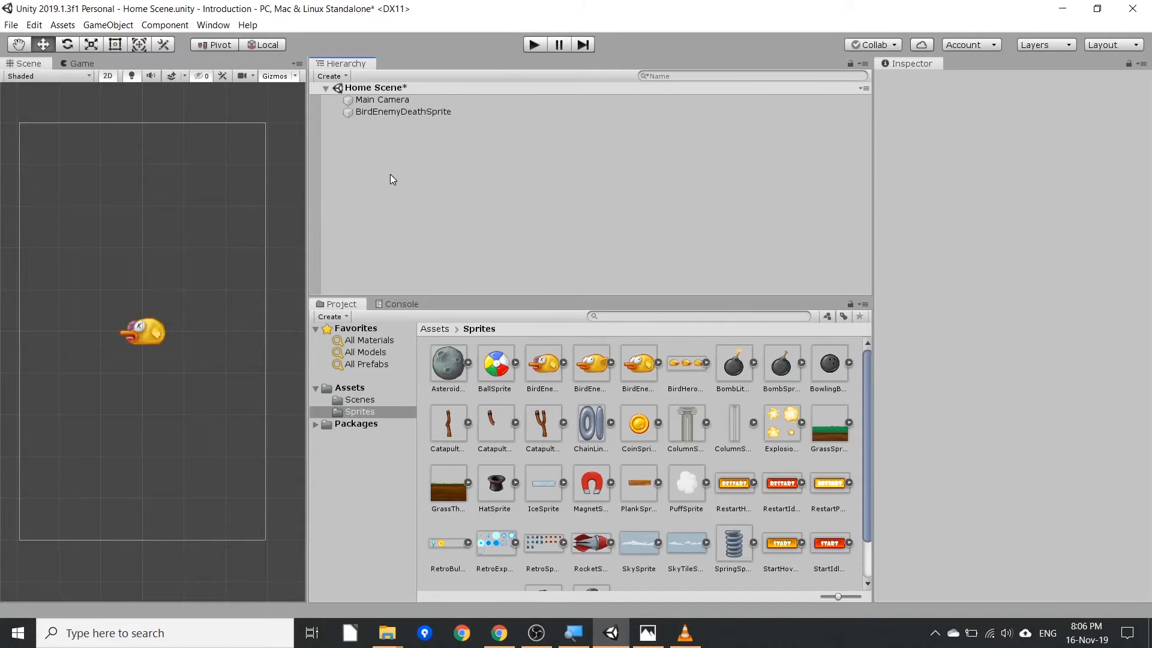
Create an empty game object in Home Scene and move it above the bird to X 0, Y 1.61.
right_click(391, 177)
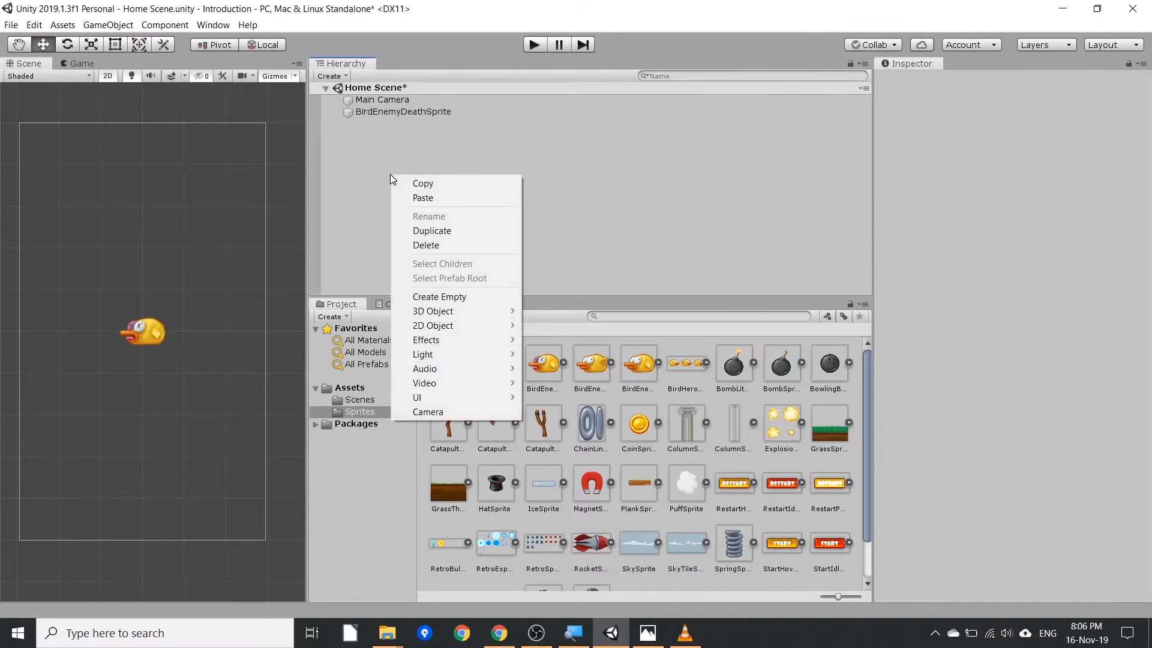
click(427, 296)
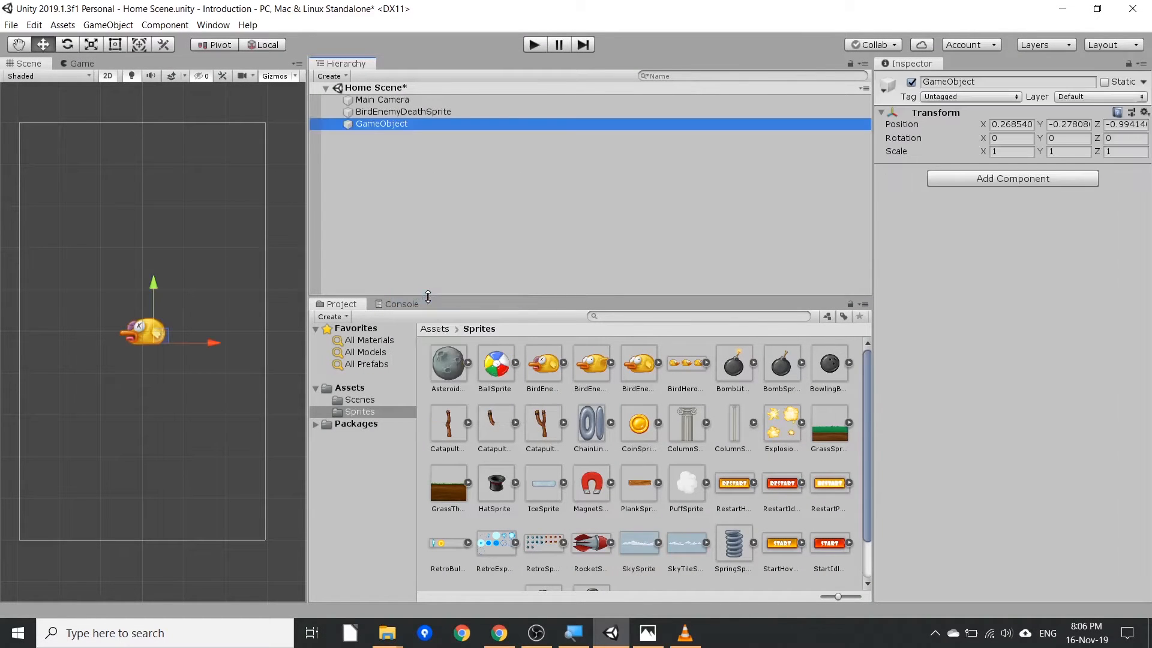
drag(158, 336, 149, 255)
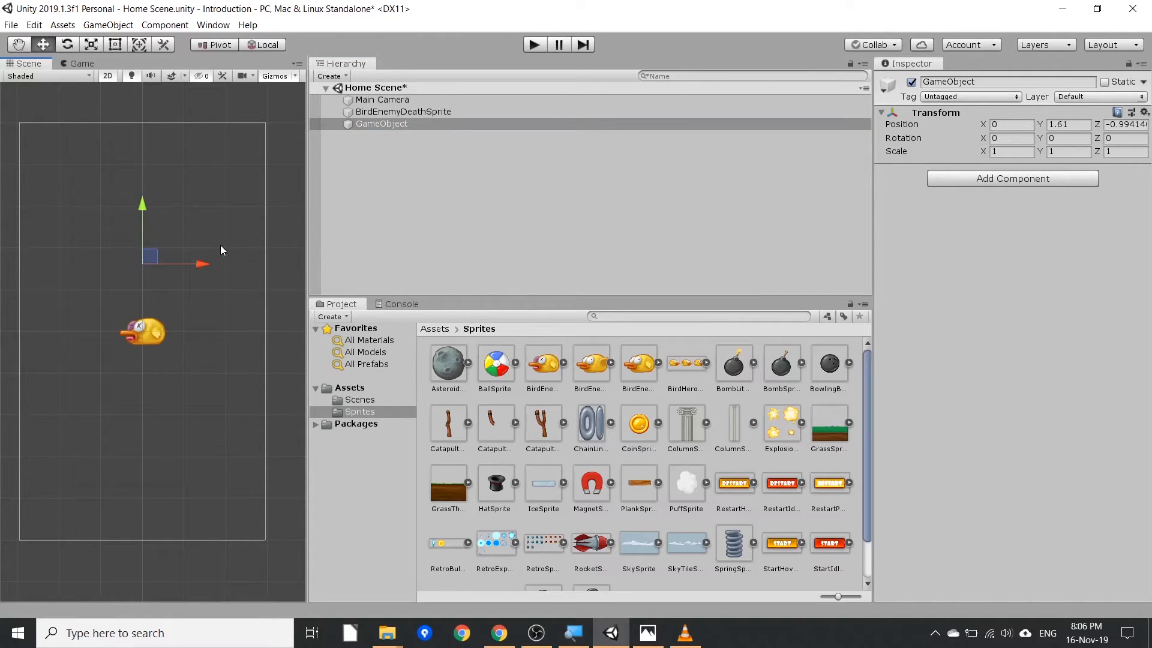
click(392, 222)
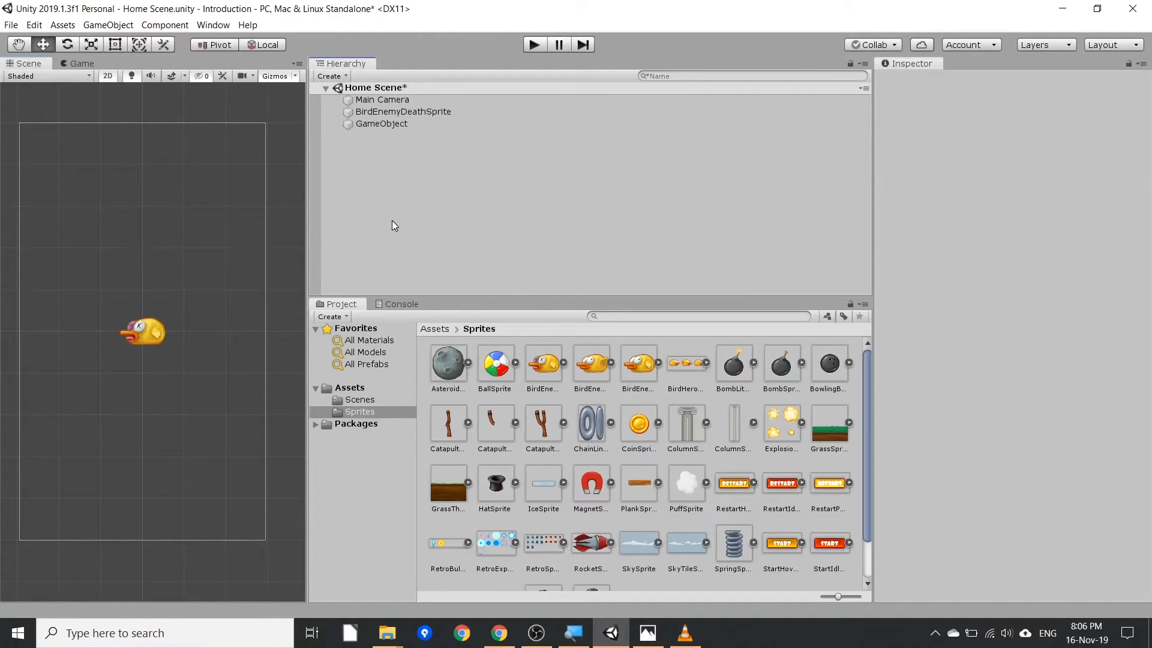
Add a Sprite Renderer component to GameObject and assign MagnetSprite as its sprite.
click(405, 124)
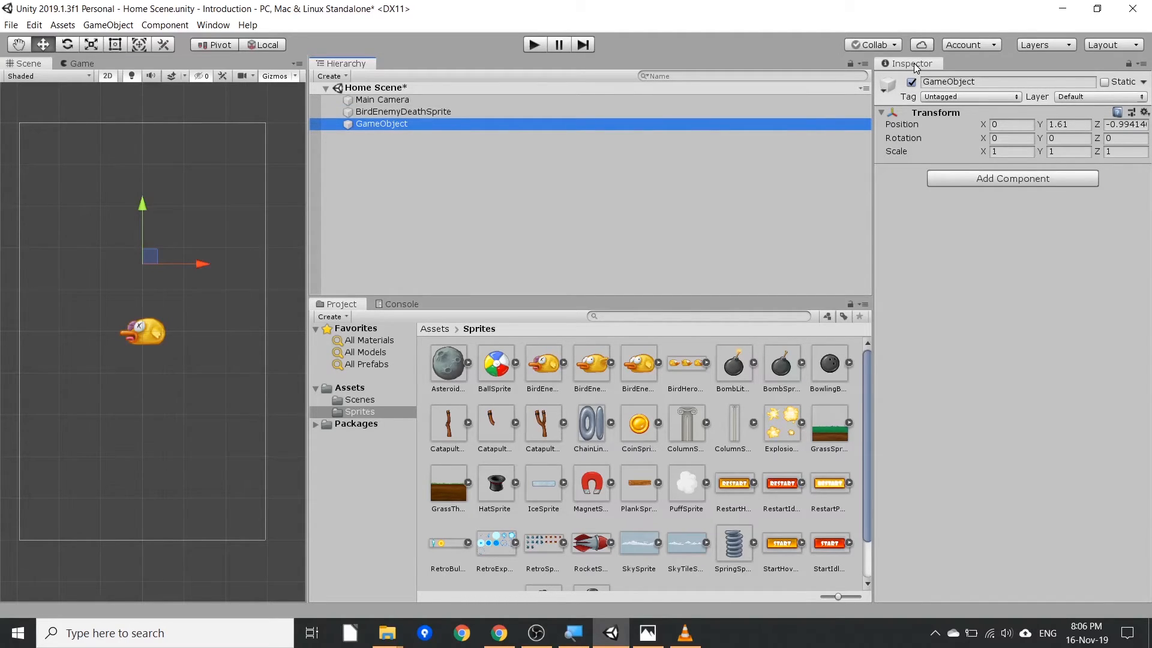
click(882, 113)
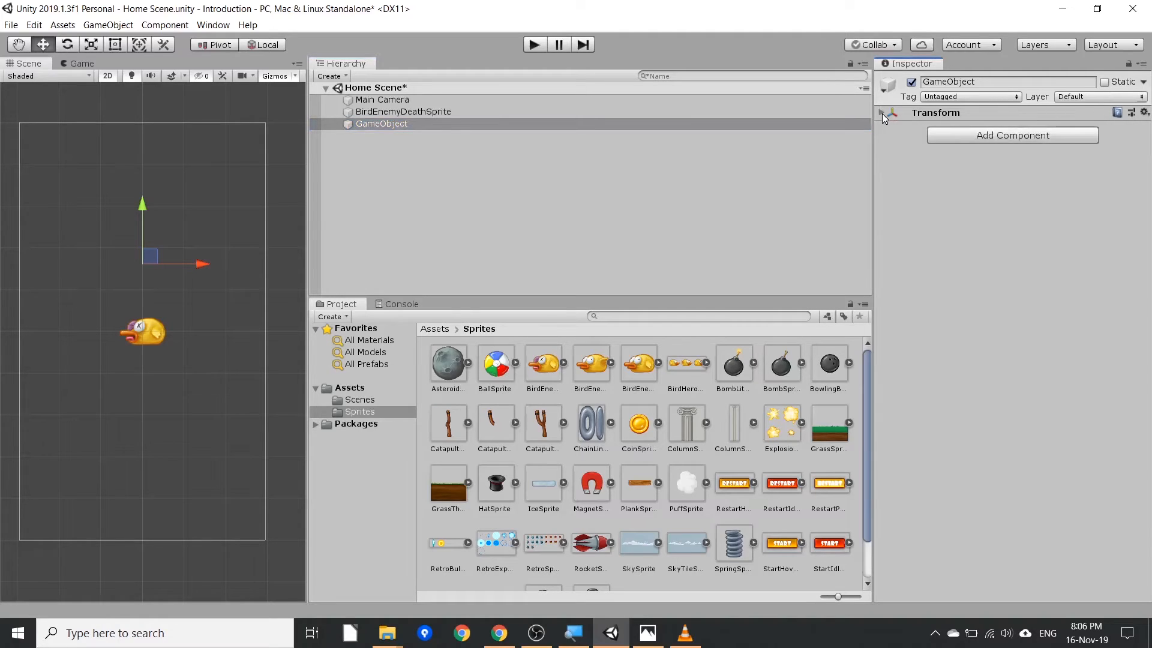
click(881, 114)
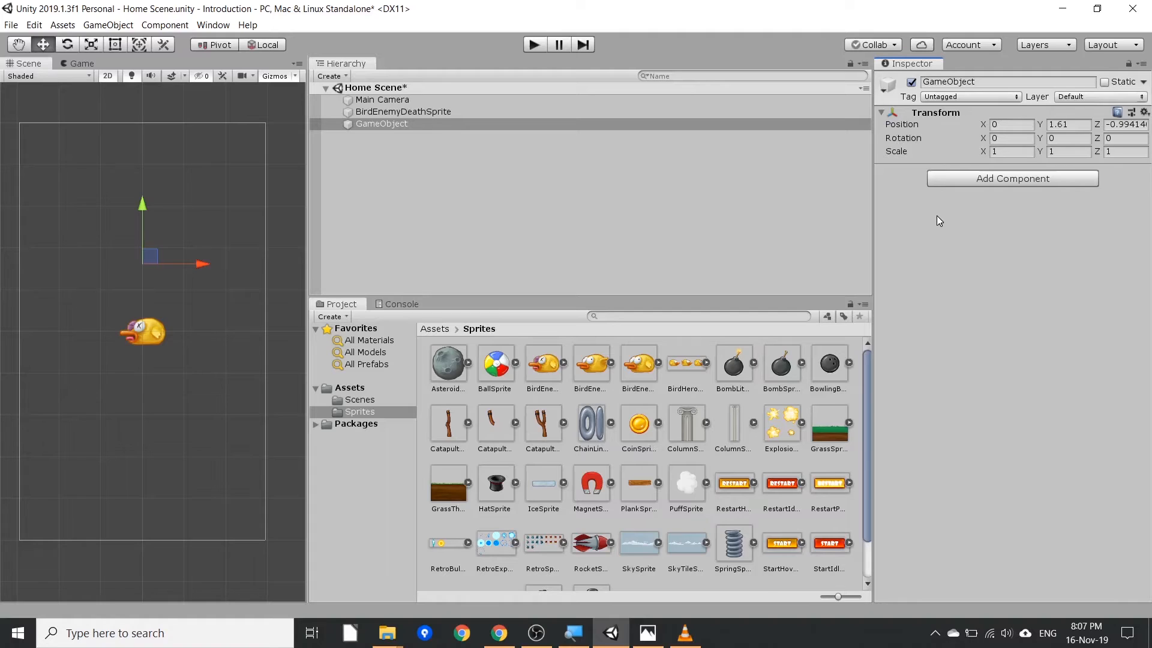
click(998, 180)
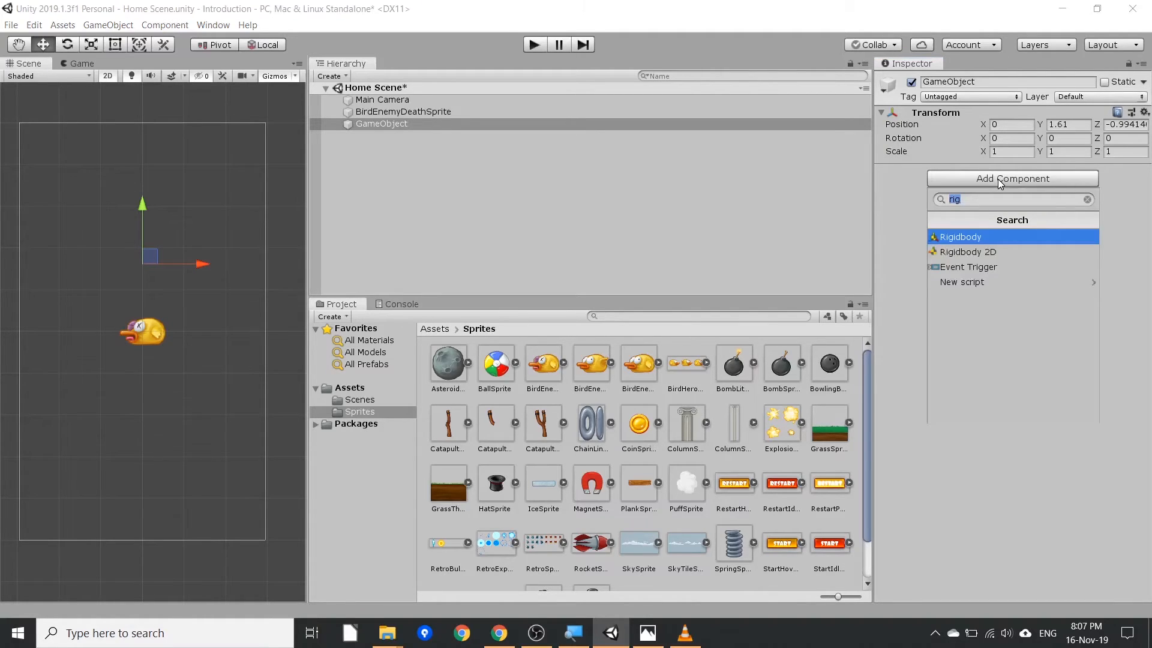
click(1087, 199)
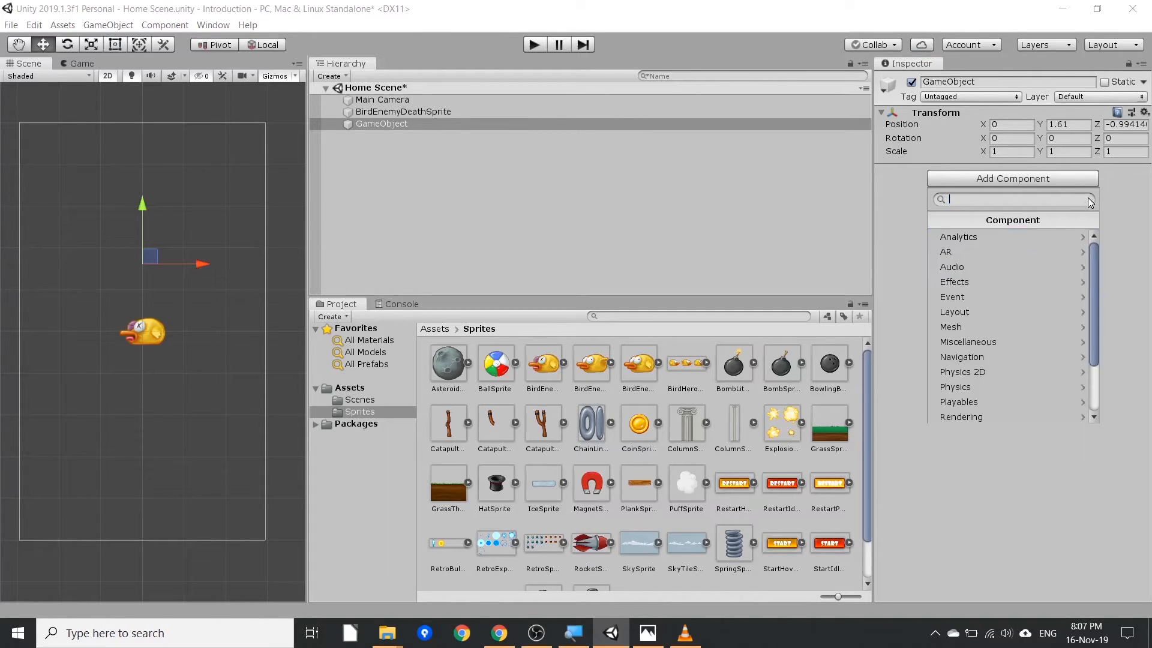
drag(1092, 272, 1093, 323)
click(1059, 340)
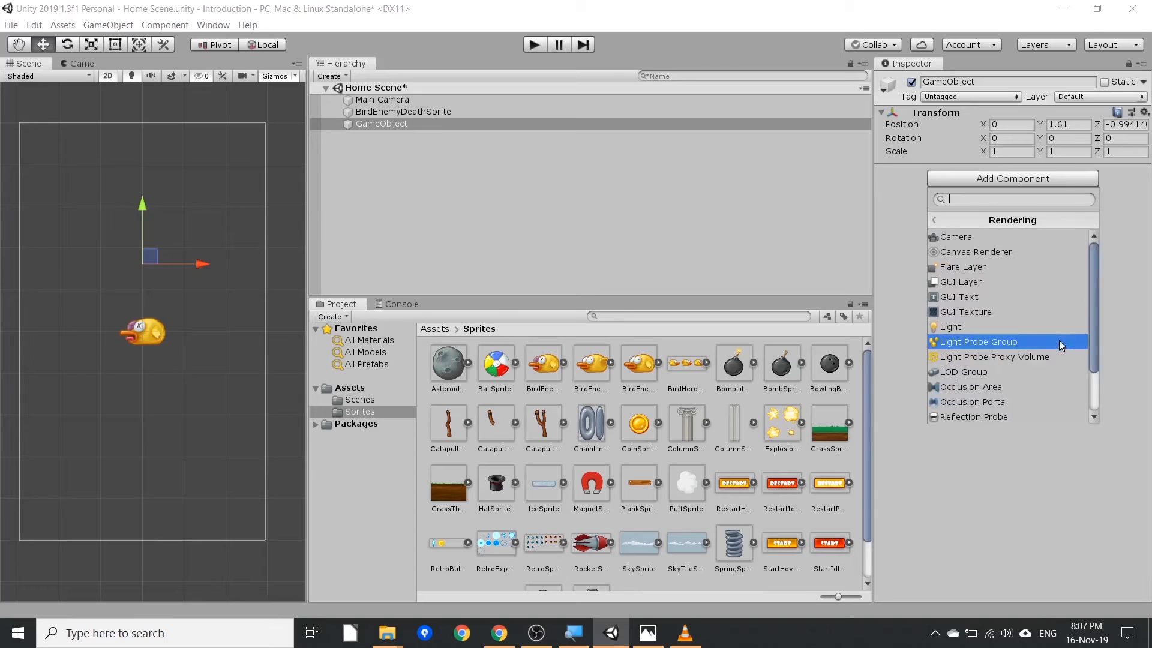
drag(1096, 291, 1096, 344)
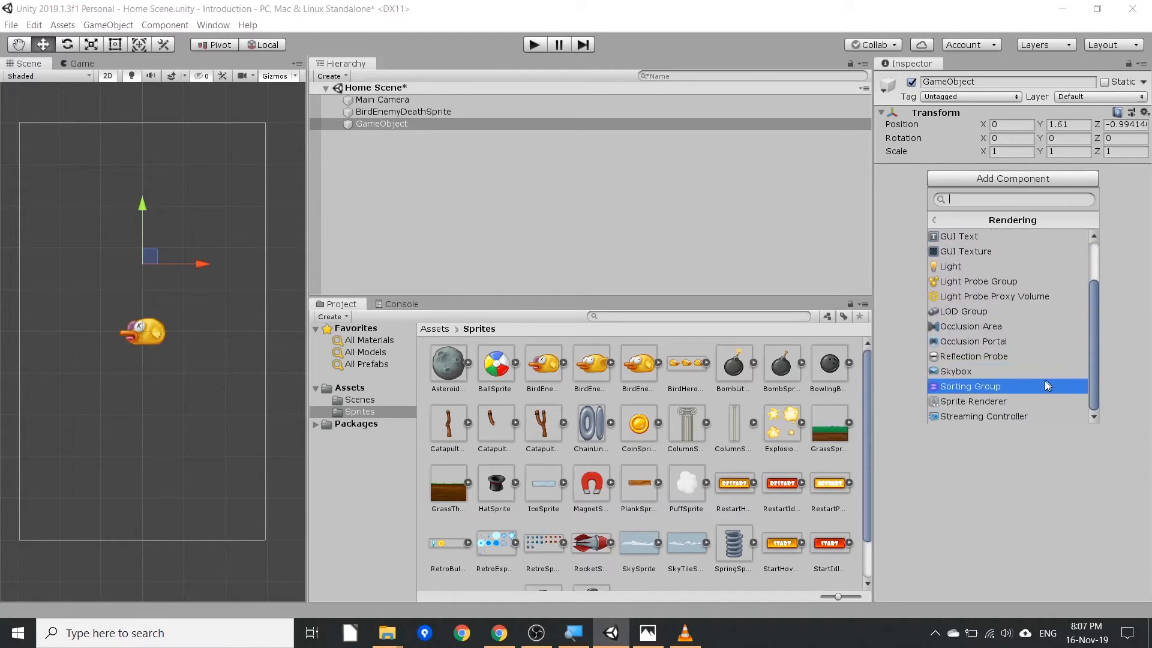
click(1026, 402)
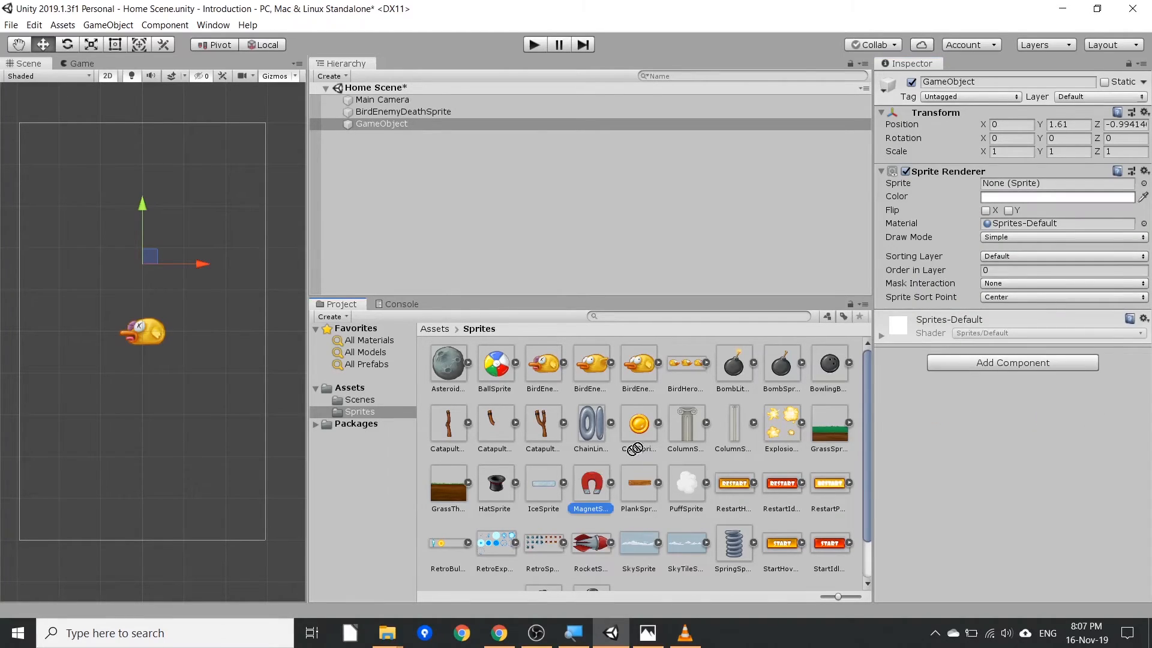
click(1023, 185)
drag(1024, 187, 1022, 186)
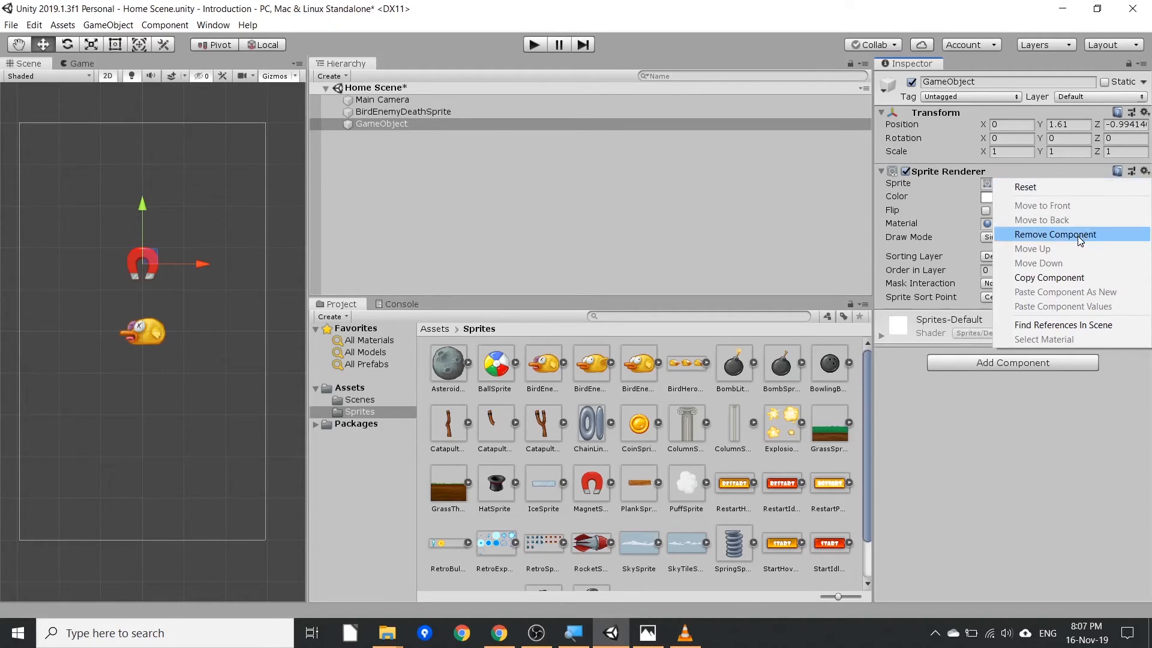
Look through the Transform component's options, and run and stop the scene to preview GameObject with the magnet sprite.
click(1148, 116)
click(1147, 114)
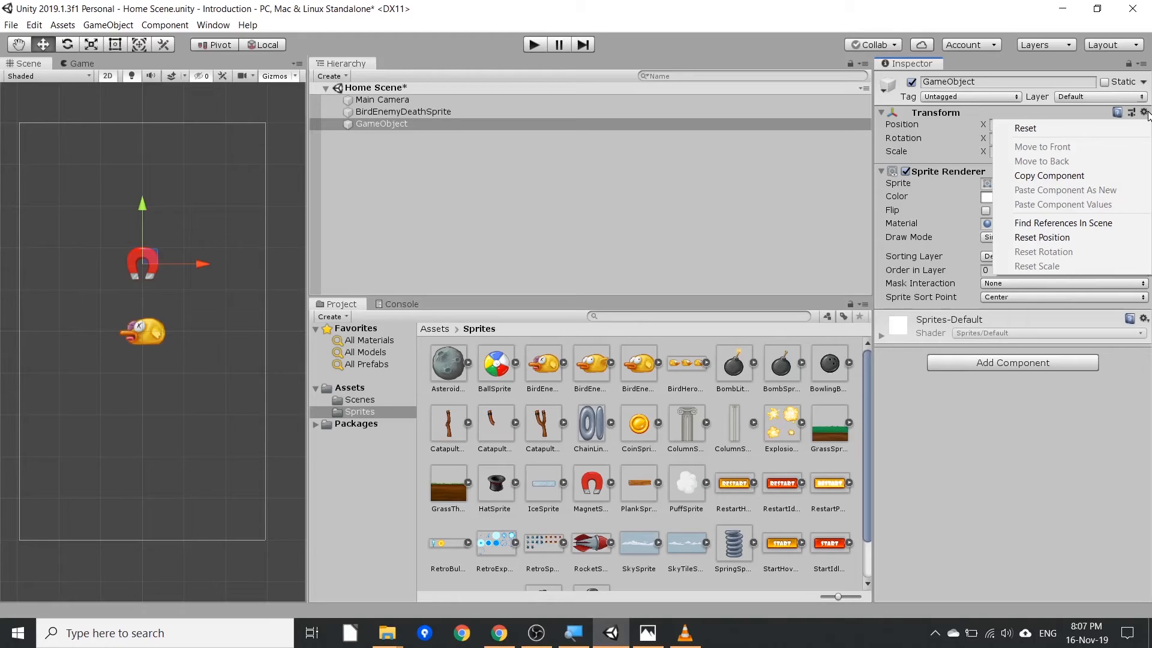
click(1148, 116)
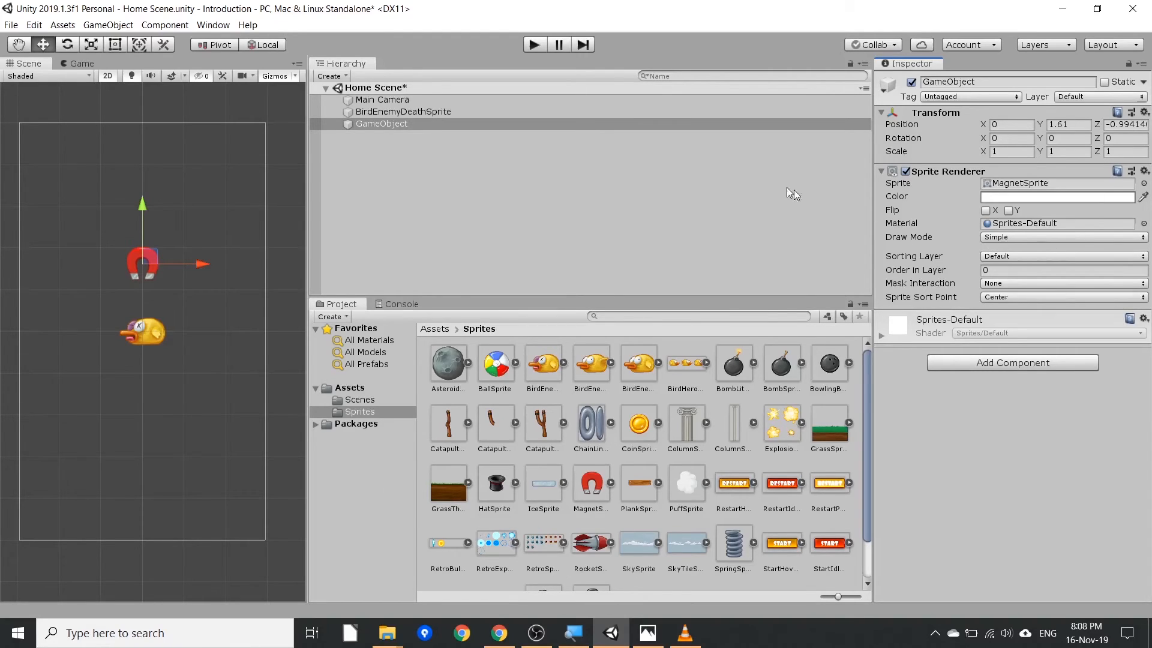
click(532, 44)
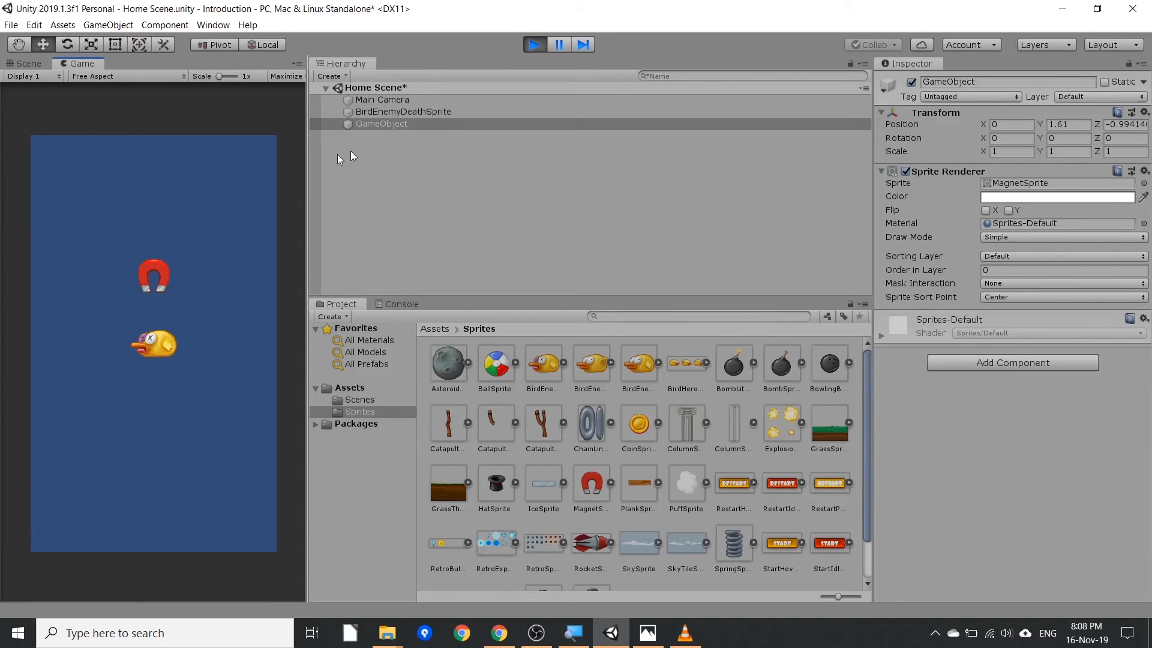
click(534, 45)
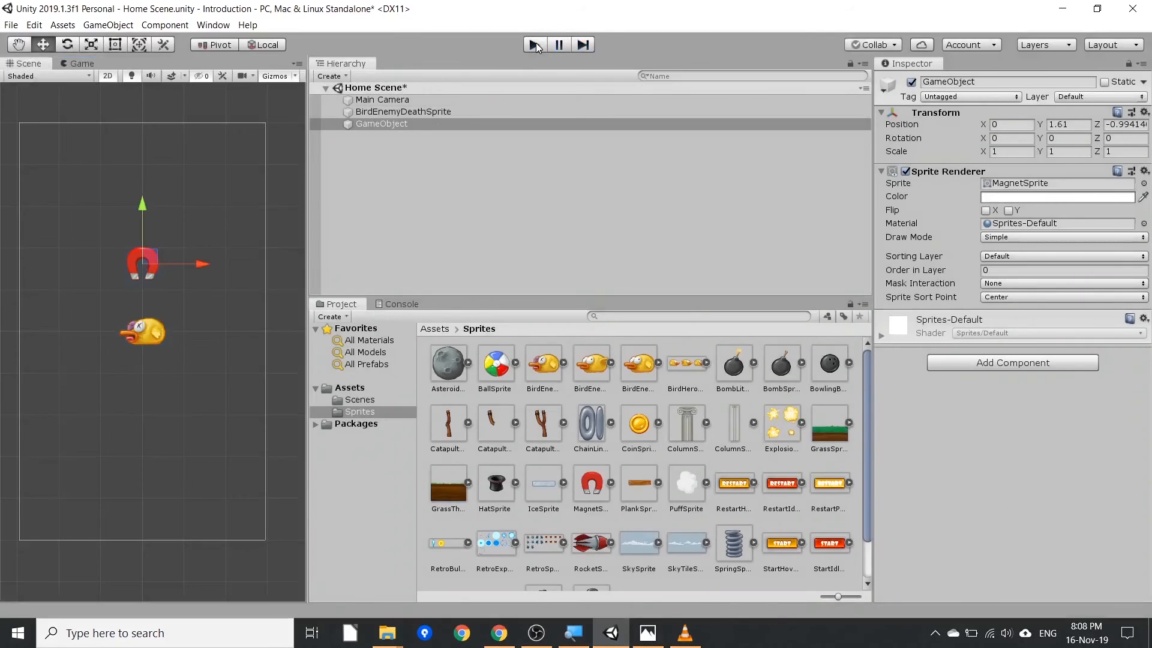
Add a Rigidbody 2D component to GameObject and start play mode to test it.
click(1003, 368)
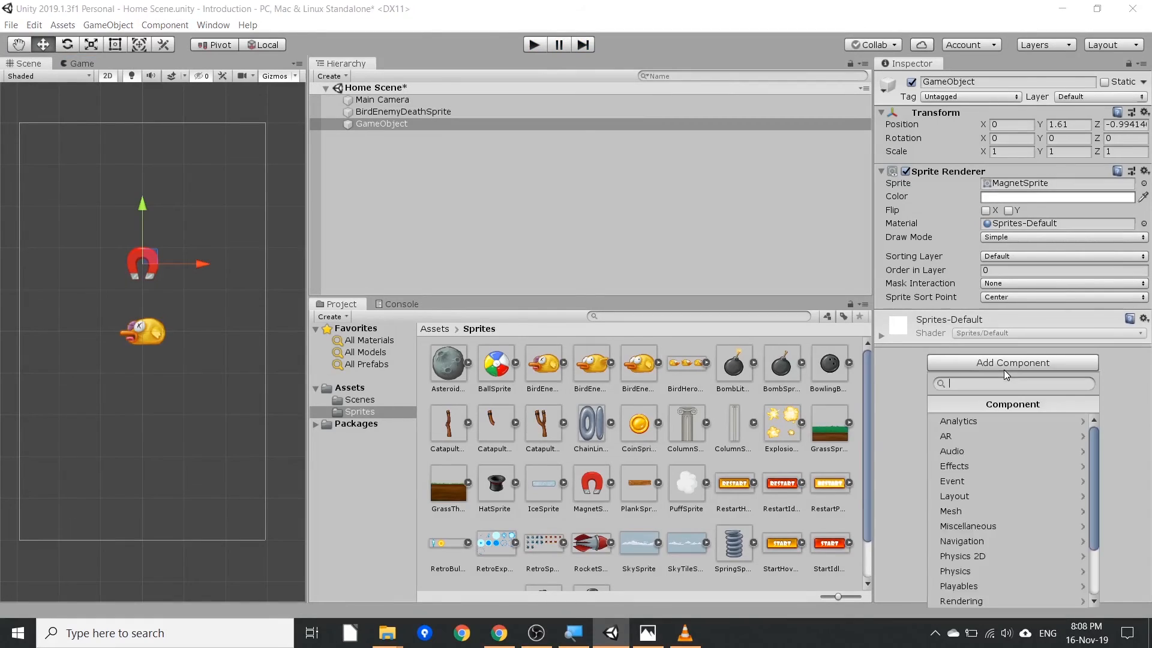
text(rigi)
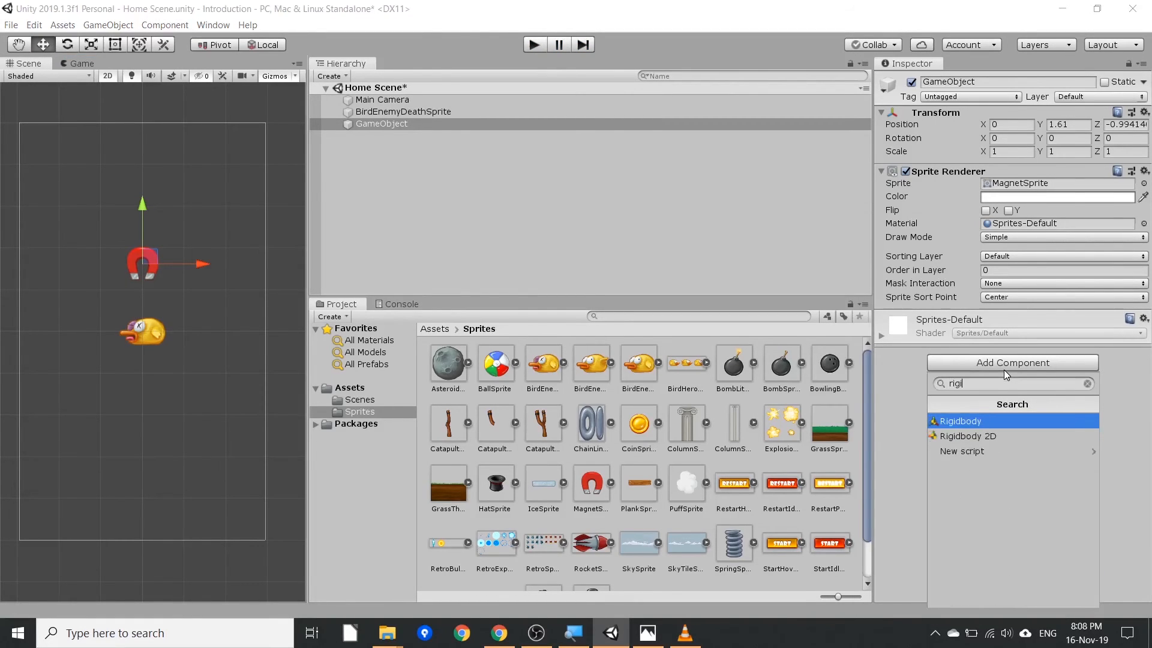
key(Down)
key(Return)
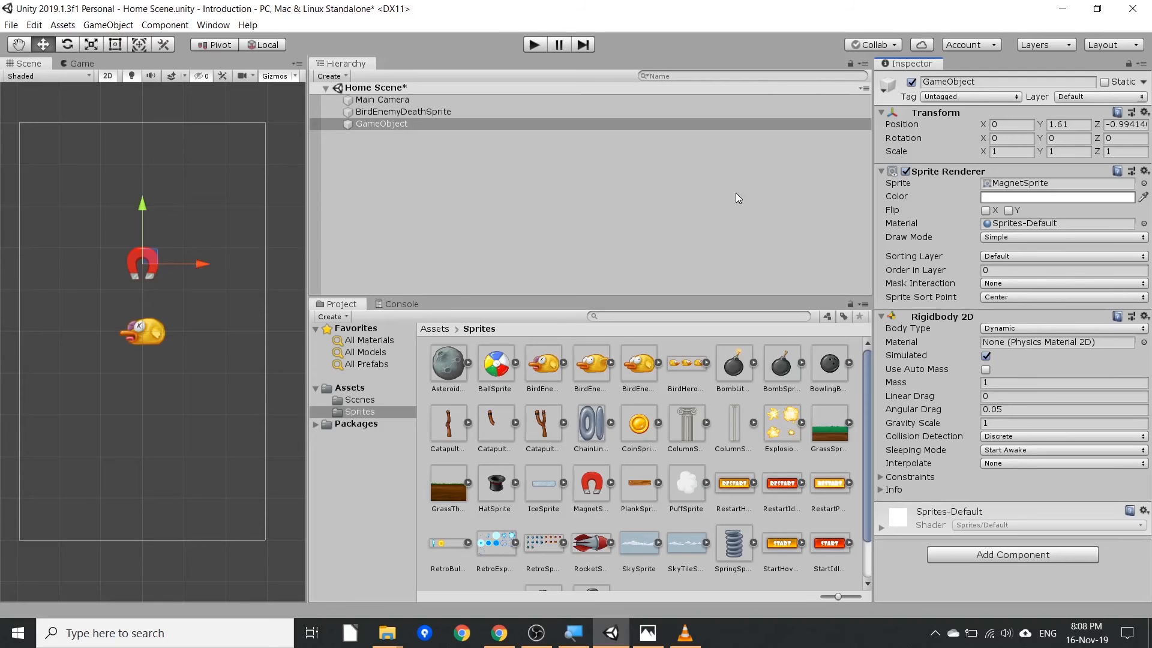
click(534, 45)
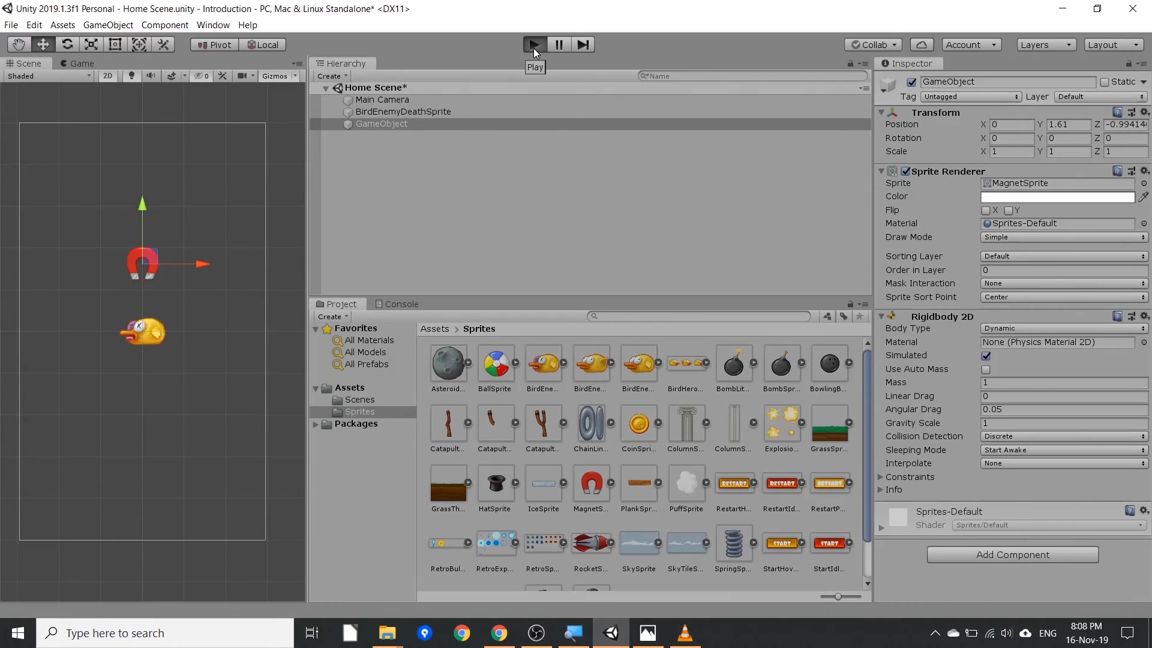